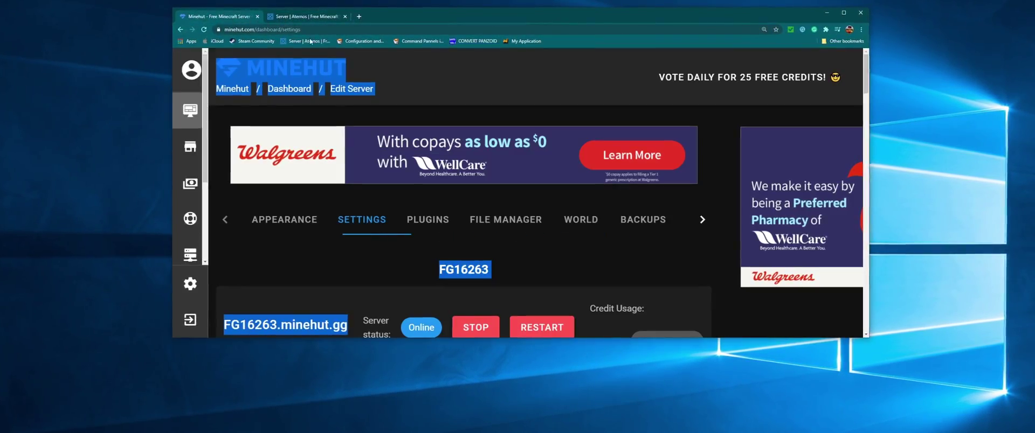
# Step: Switch to the Aternos site and download the server's world from its Worlds page
pyautogui.click(413, 76)
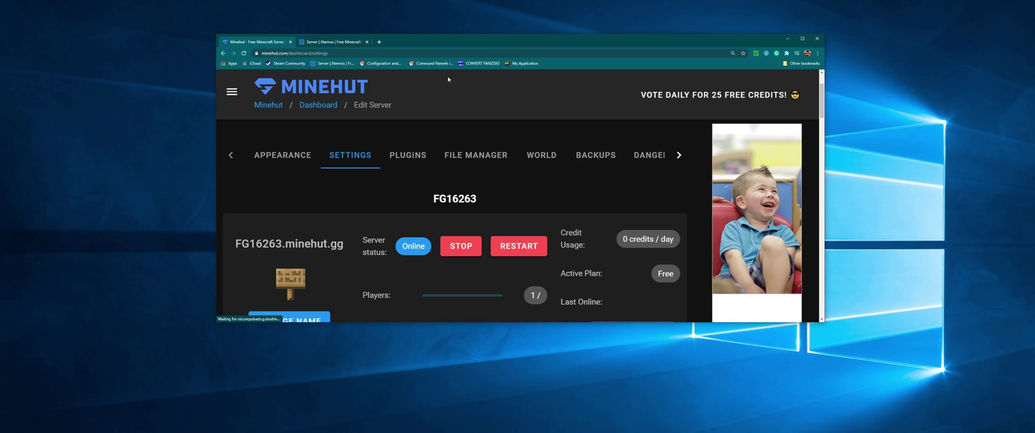
pyautogui.click(338, 42)
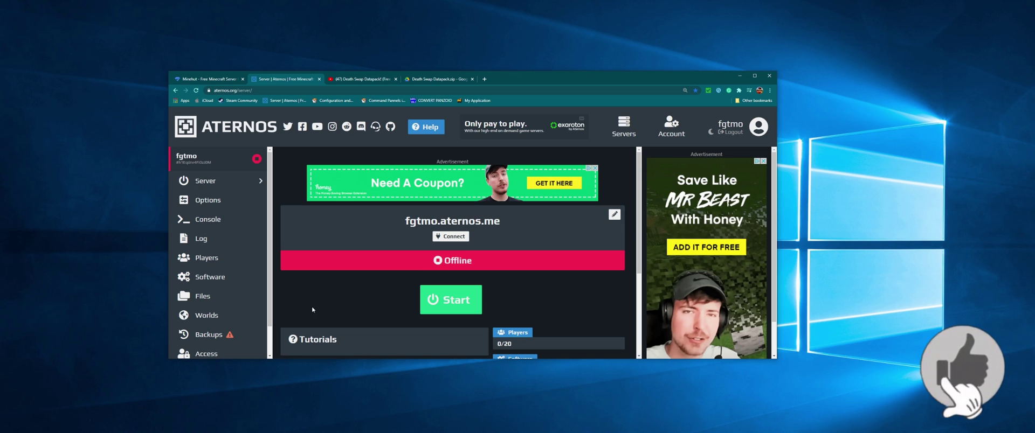
pyautogui.scroll(-1, 245, 302)
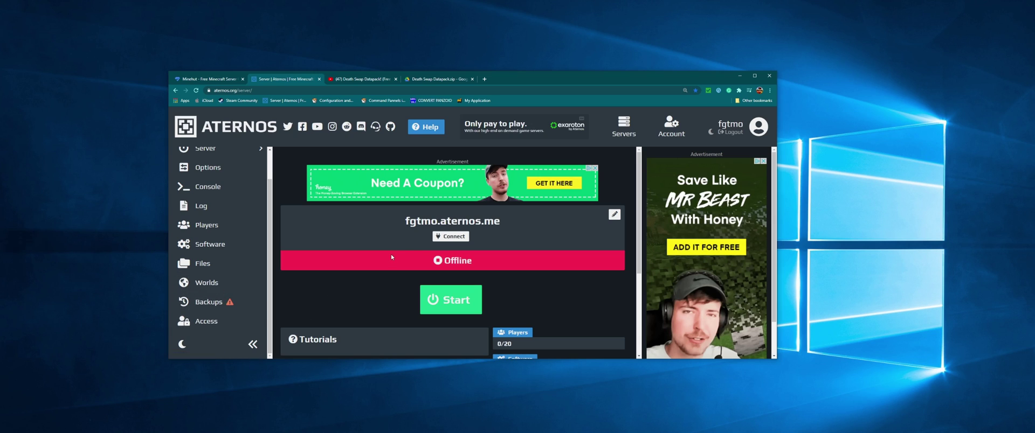
pyautogui.scroll(-3, 389, 257)
pyautogui.scroll(3, 390, 257)
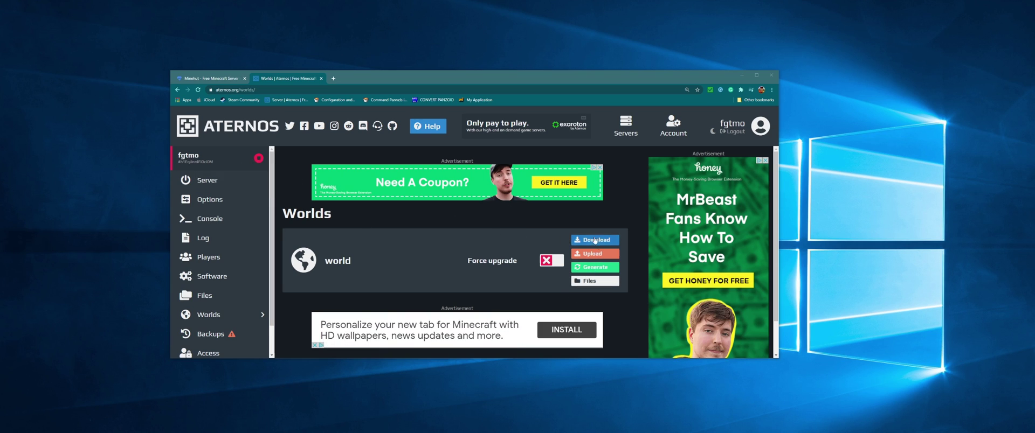
pyautogui.click(573, 245)
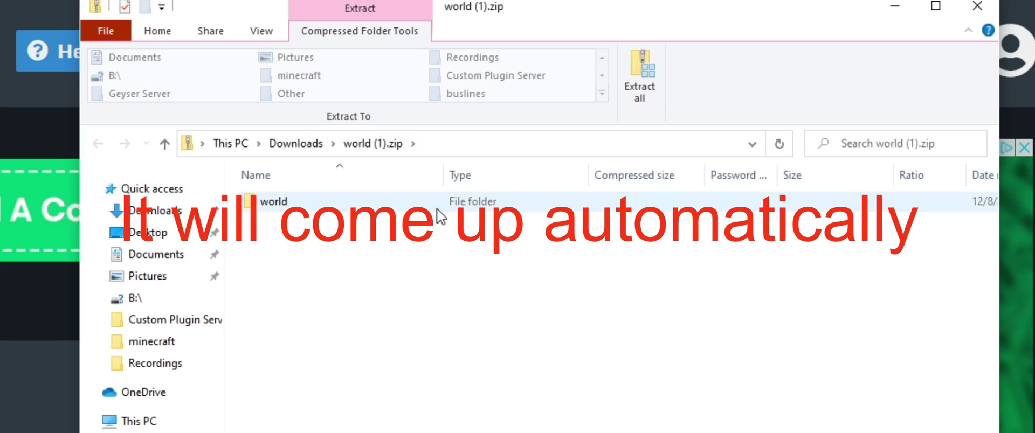
# Step: Open world/datapacks inside world (1).zip in File Explorer and add Death Swap Datapack.zip from Downloads to it
pyautogui.doubleClick(426, 210)
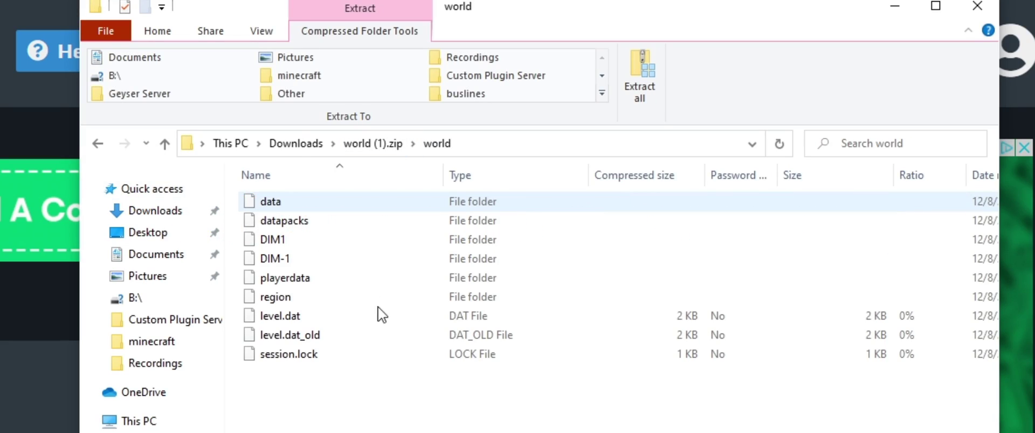
pyautogui.click(340, 225)
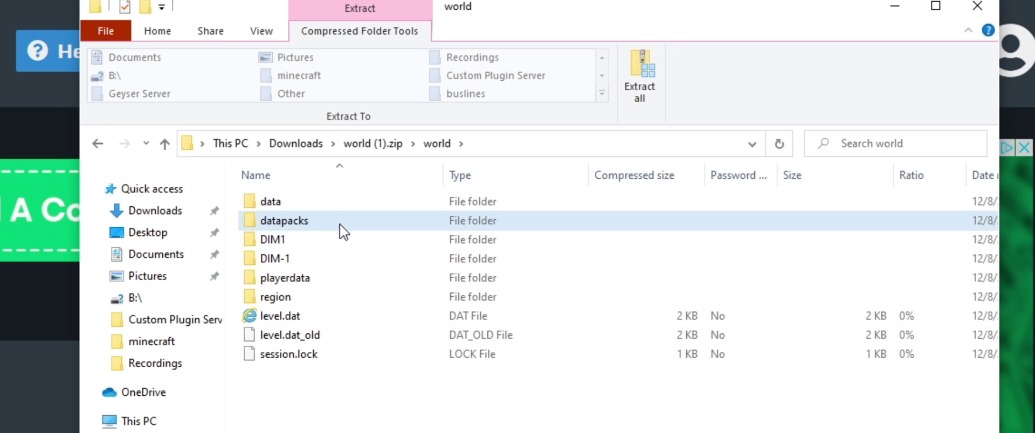
pyautogui.doubleClick(339, 226)
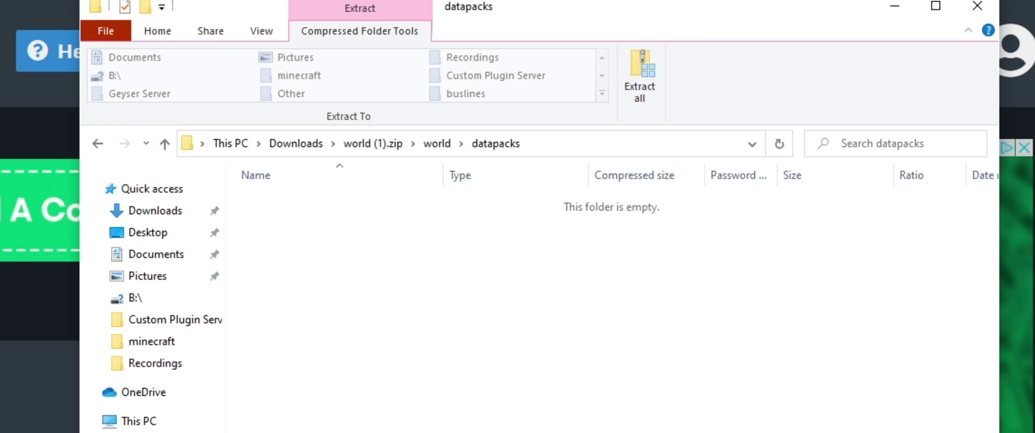
pyautogui.hotkey('alt', 'Tab')
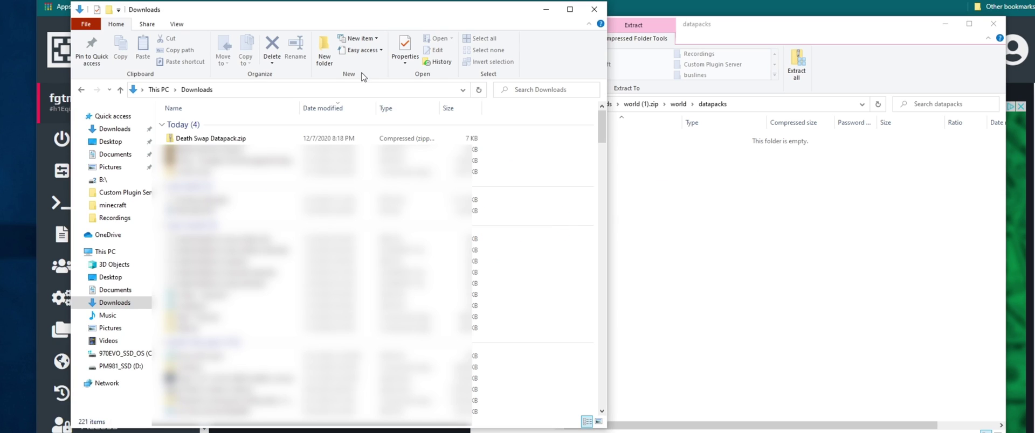
pyautogui.moveTo(273, 139); pyautogui.dragTo(742, 302)
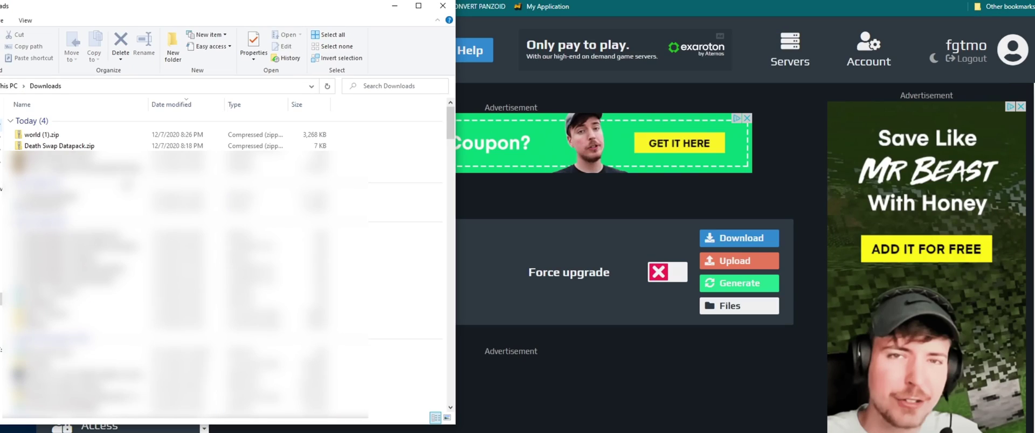
# Step: Try to upload Death Swap Datapack.zip as the Aternos server's world
pyautogui.click(65, 145)
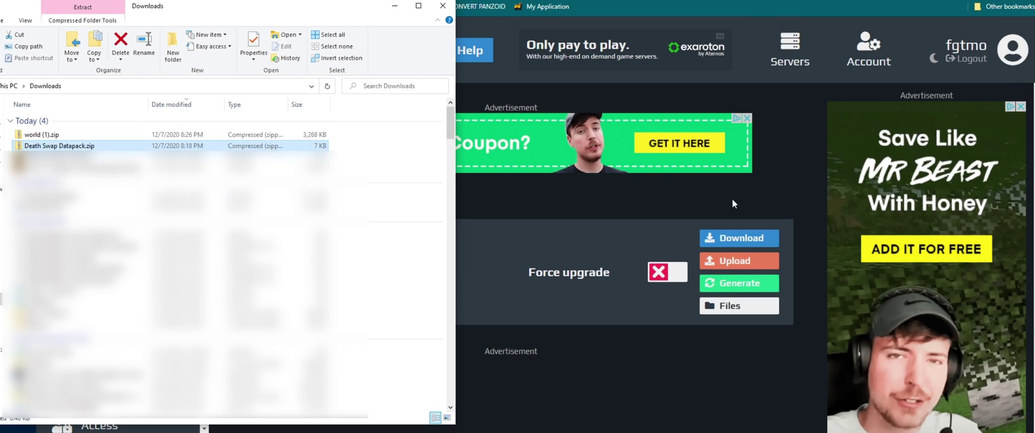
pyautogui.click(746, 262)
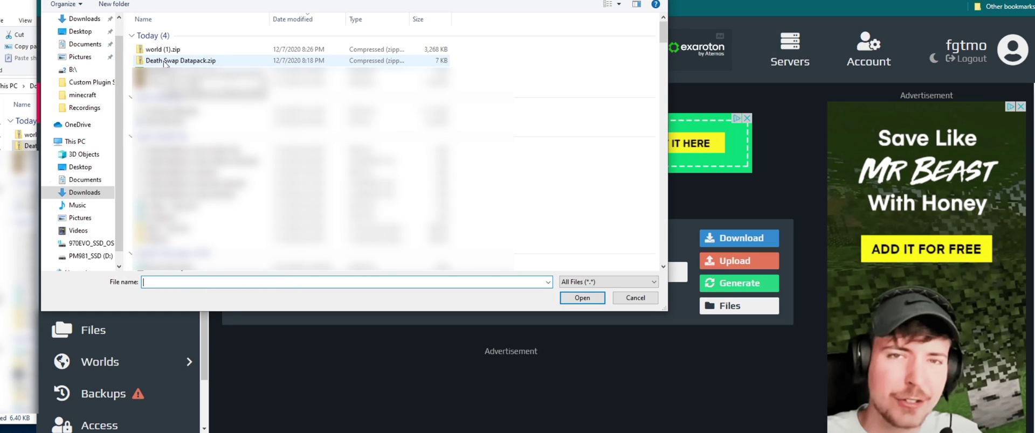
pyautogui.doubleClick(164, 61)
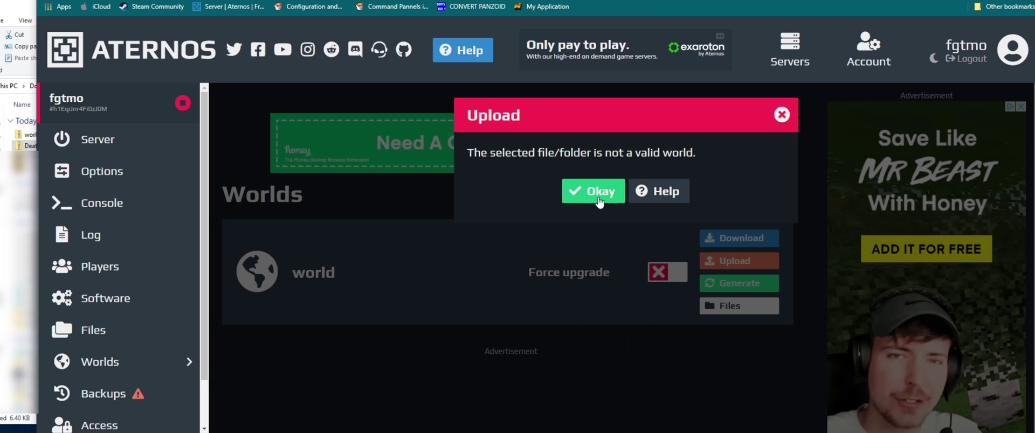
pyautogui.click(595, 192)
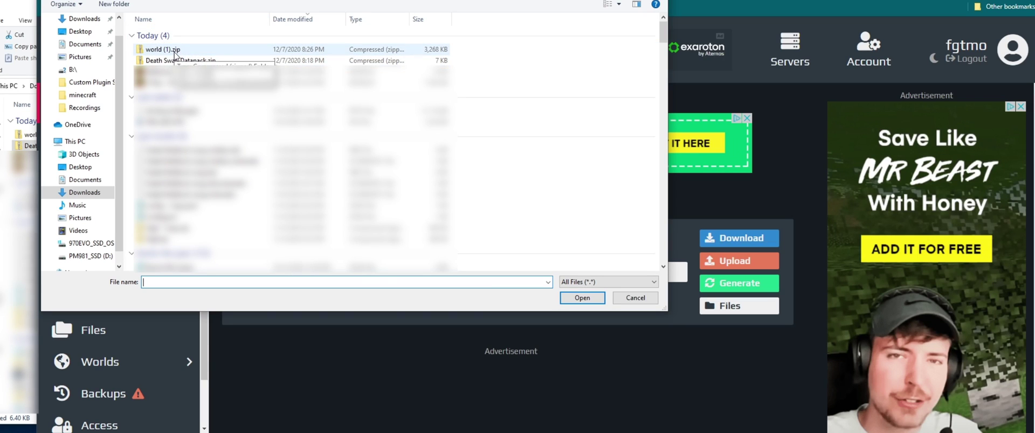
# Step: Upload world (1).zip as the Aternos server's world and start the server from its Server page
pyautogui.doubleClick(160, 50)
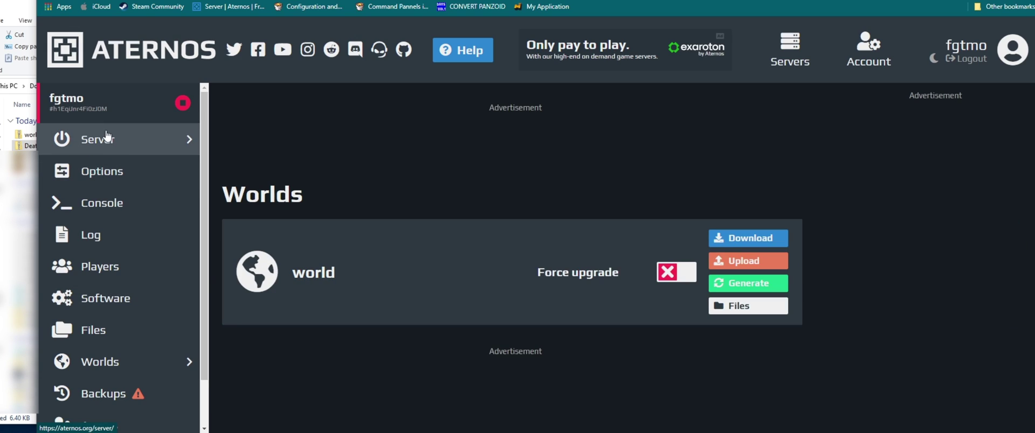
pyautogui.click(128, 139)
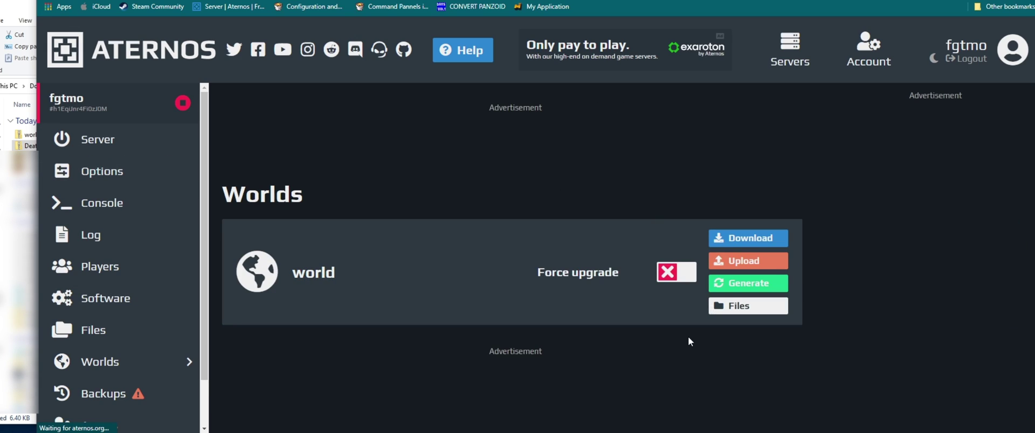
pyautogui.click(495, 318)
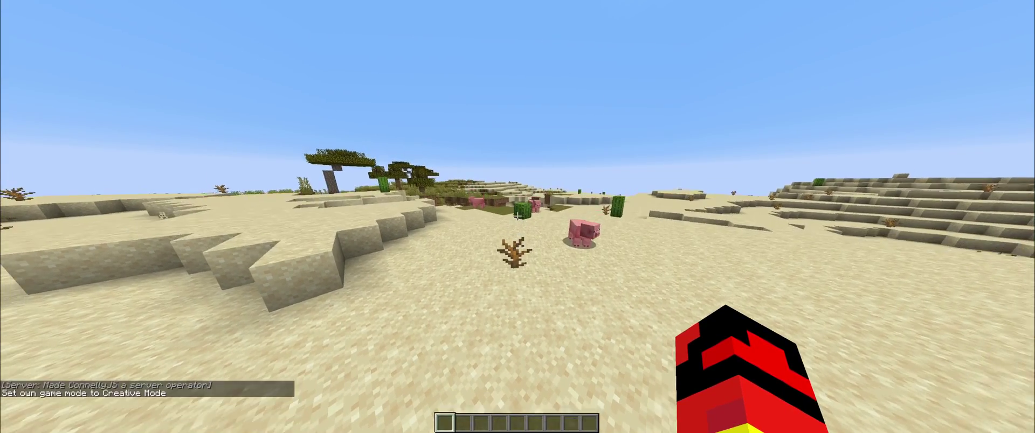
pyautogui.press('space')
pyautogui.press('space')
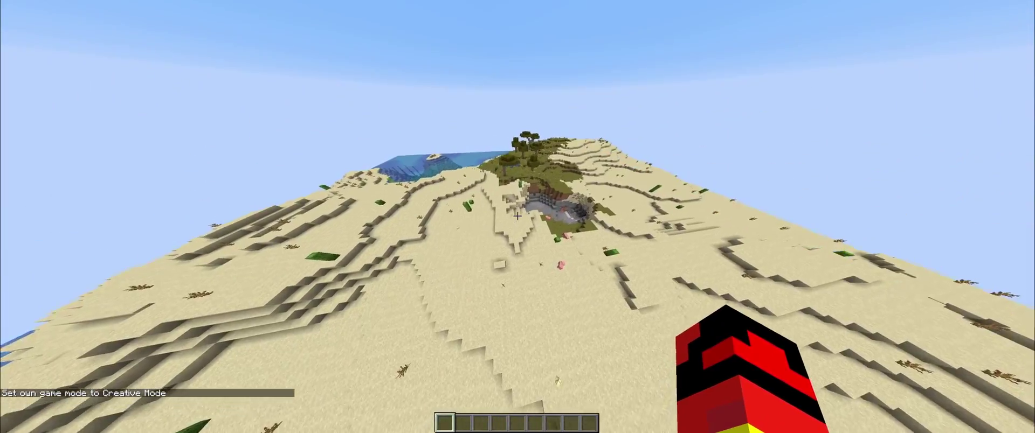
pyautogui.press('Escape')
pyautogui.click(478, 192)
pyautogui.click(444, 140)
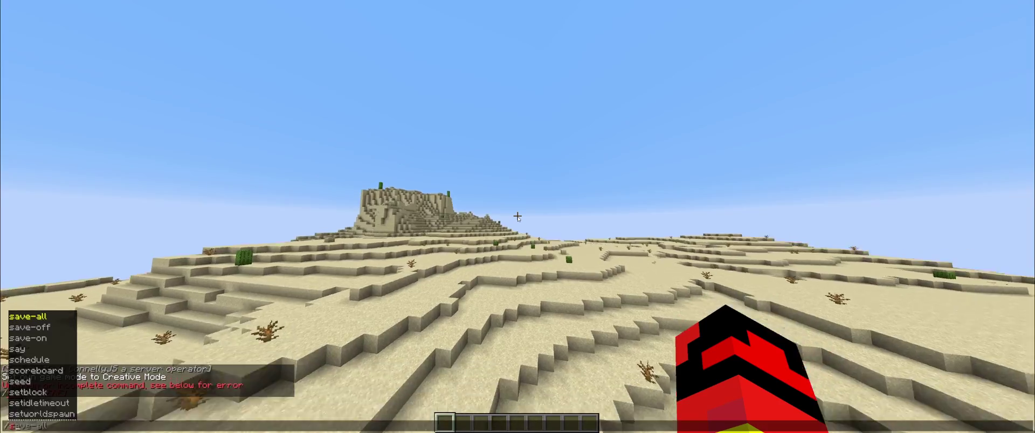
# Step: List the server's data packs in Minecraft with the command /datapack list
pyautogui.write('atapack')
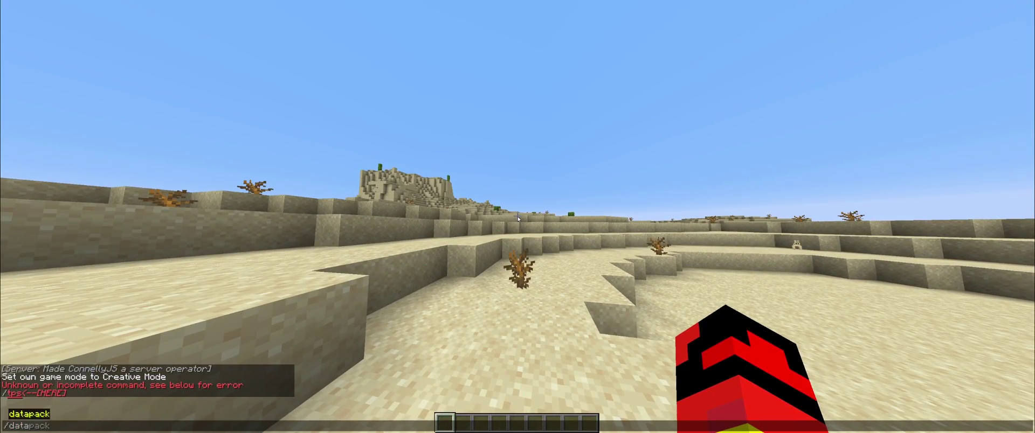
pyautogui.write(' list')
pyautogui.press('Return')
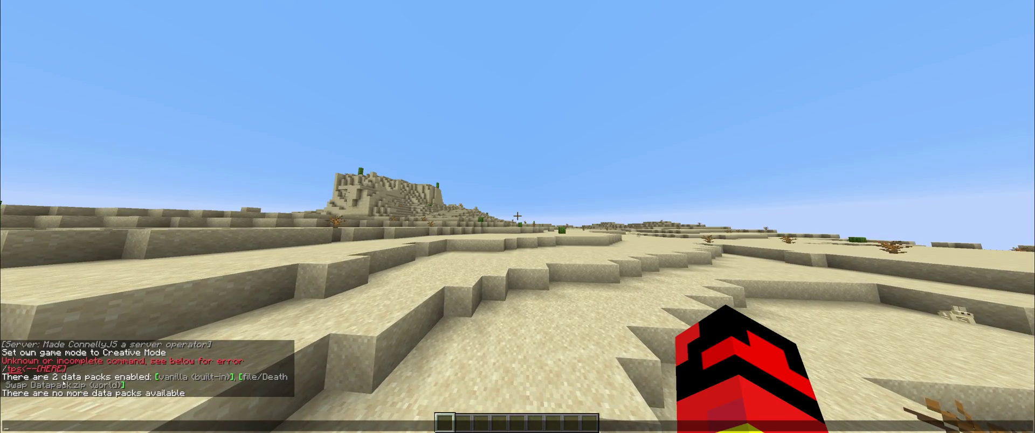
# Step: Enter the command /function death_swap:stop in the Minecraft chat
pyautogui.press('Escape')
pyautogui.write('/')
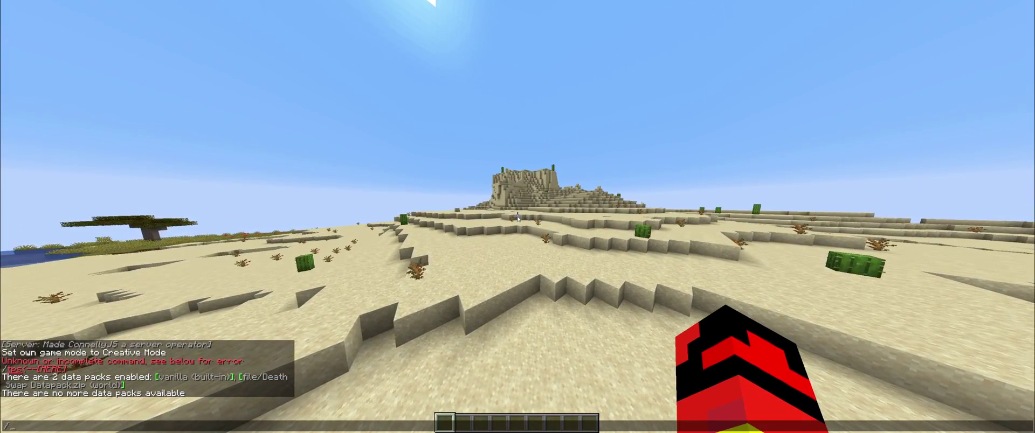
pyautogui.write('function death_swap:stop')
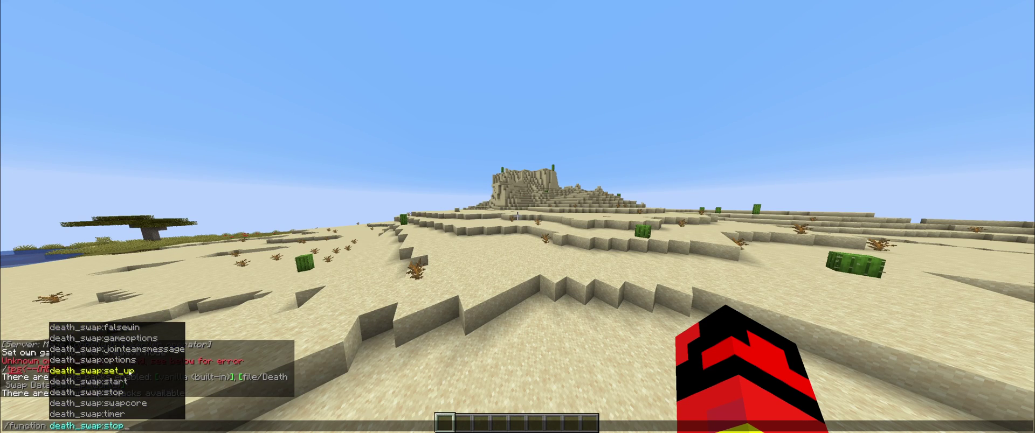
pyautogui.press('Return')
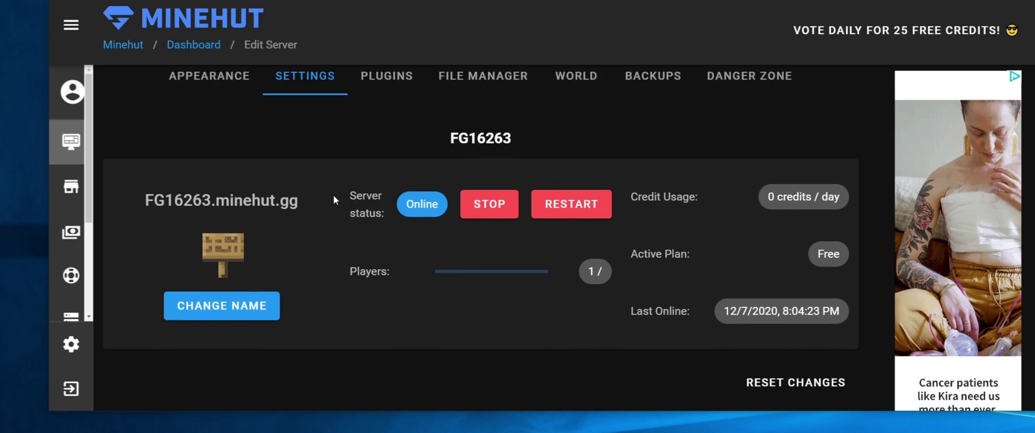
# Step: Open the Fgtmo World/datapacks folder in the Minehut server's file manager
pyautogui.scroll(5, 399, 207)
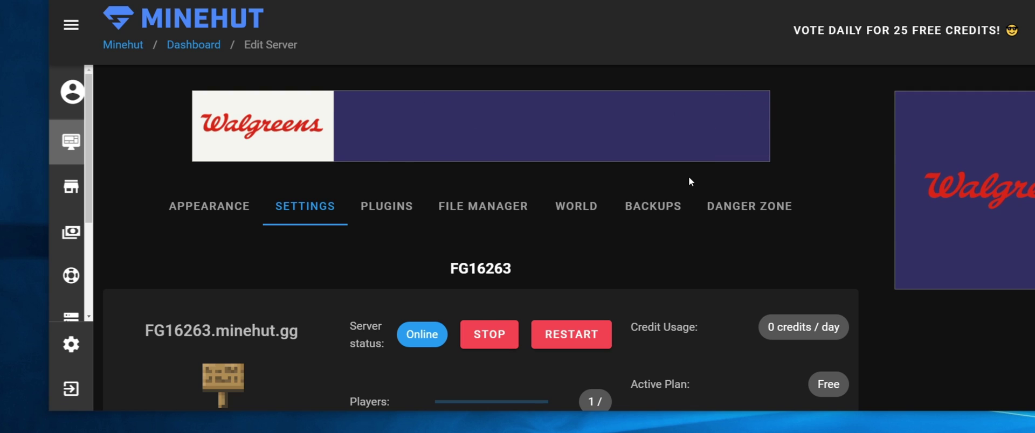
pyautogui.click(485, 204)
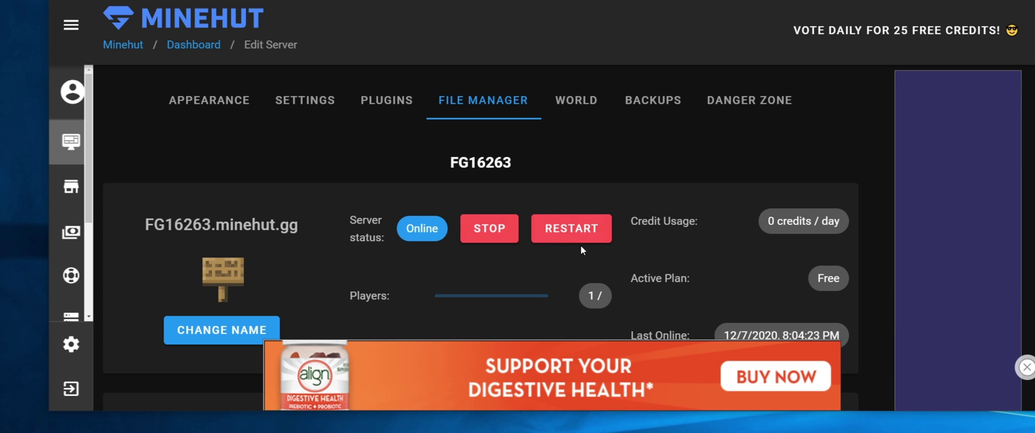
pyautogui.scroll(-5, 538, 248)
pyautogui.scroll(-2, 407, 266)
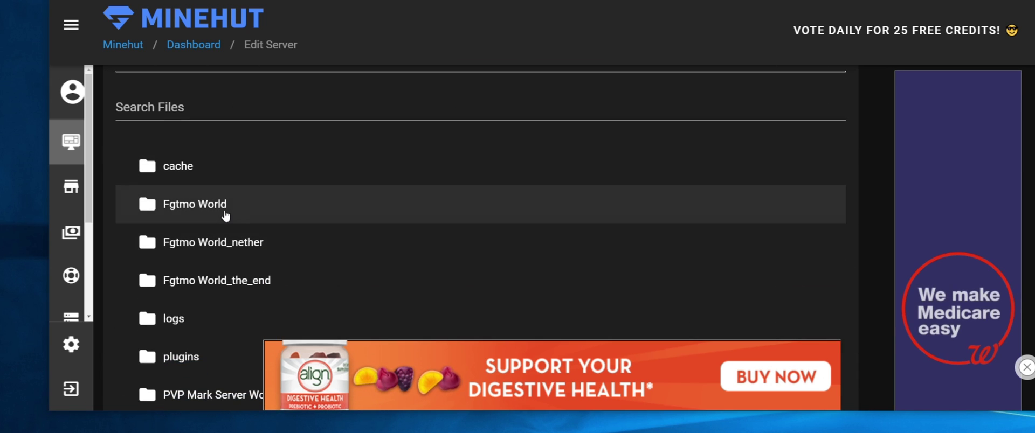
pyautogui.moveTo(133, 215)
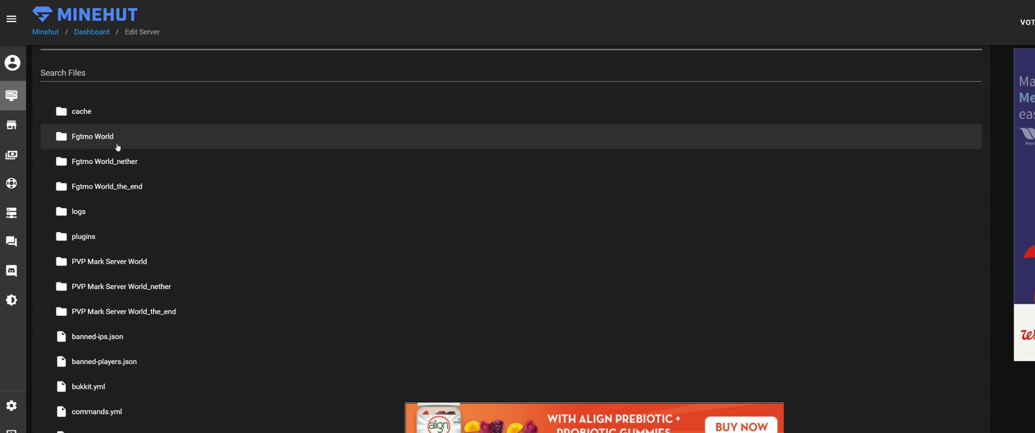
pyautogui.click(99, 138)
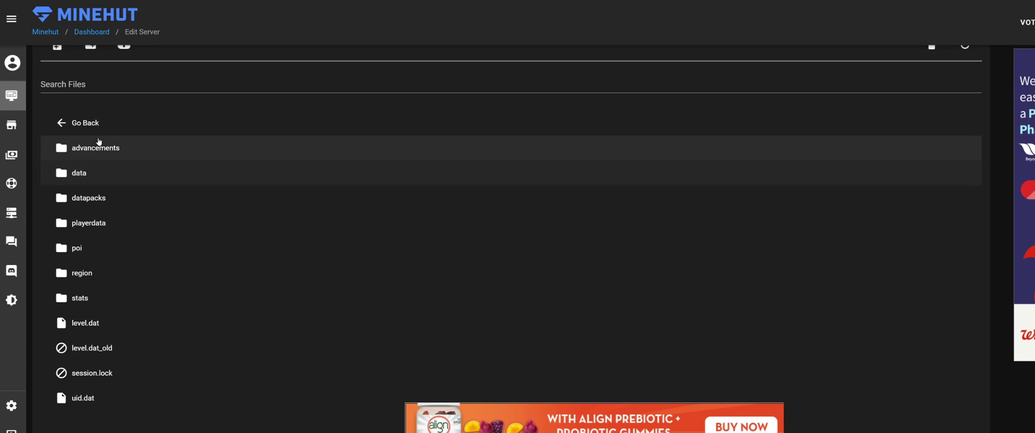
pyautogui.click(114, 201)
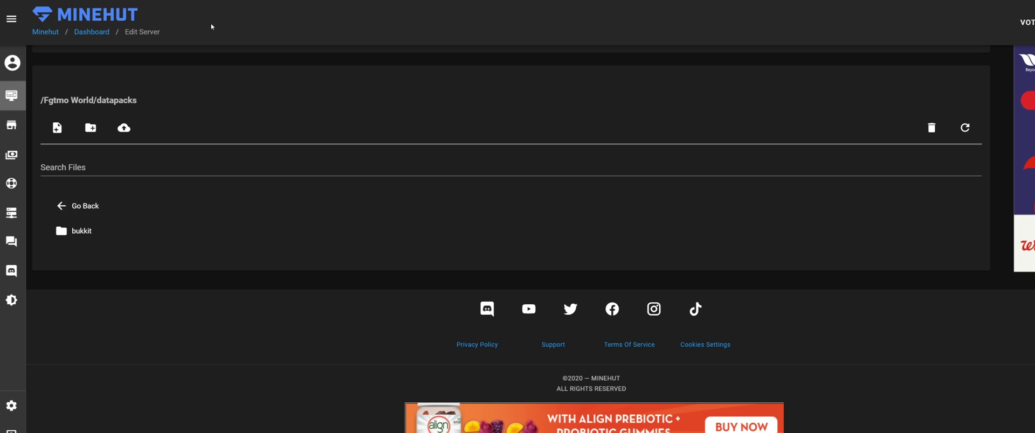
# Step: Create a folder named DeathSwap Datapack inside Fgtmo World/datapacks
pyautogui.click(97, 128)
pyautogui.click(514, 215)
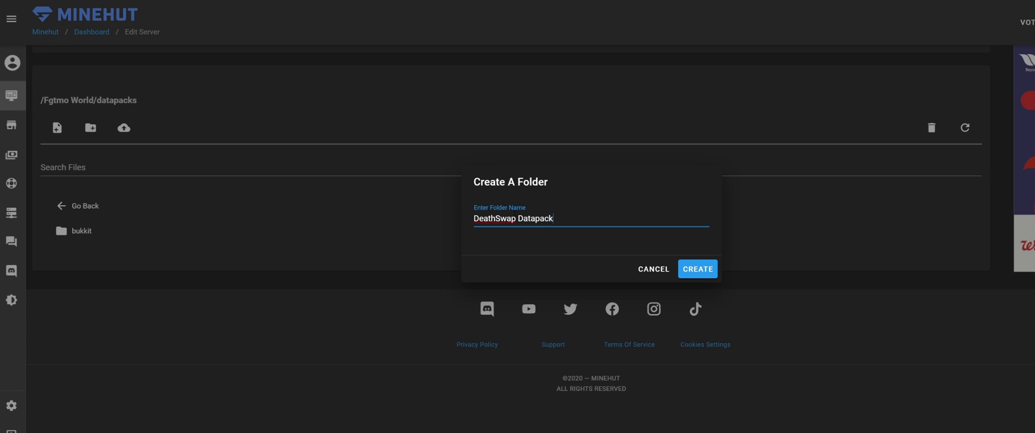
pyautogui.click(697, 269)
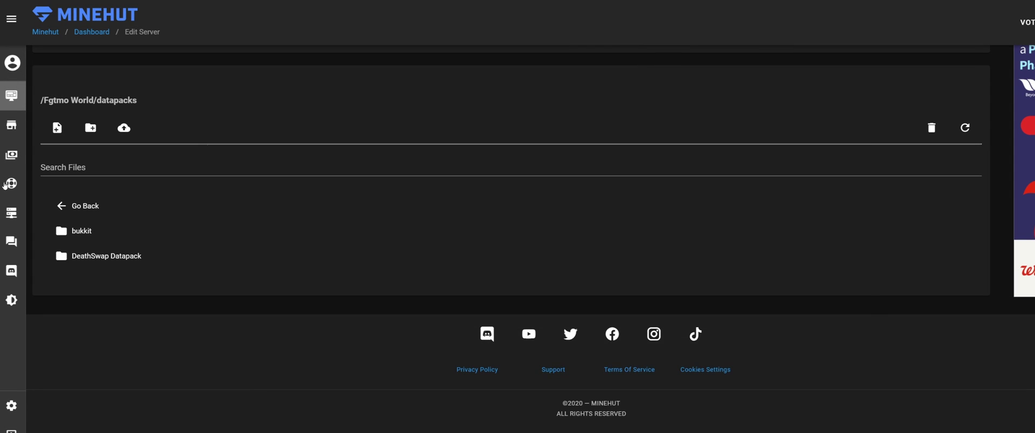
# Step: Switch to File Explorer and examine the folder structure inside Death Swap Datapack.zip, down to data/death_swap
pyautogui.hotkey('alt', 'Tab')
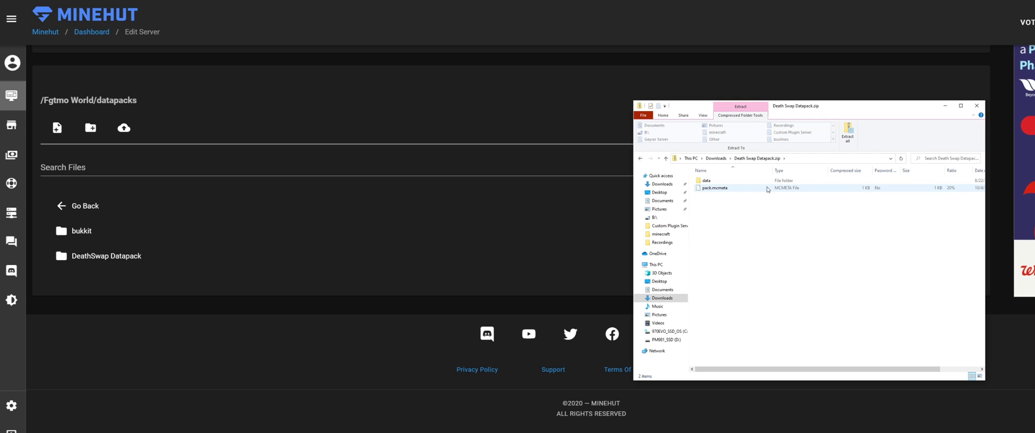
pyautogui.doubleClick(711, 181)
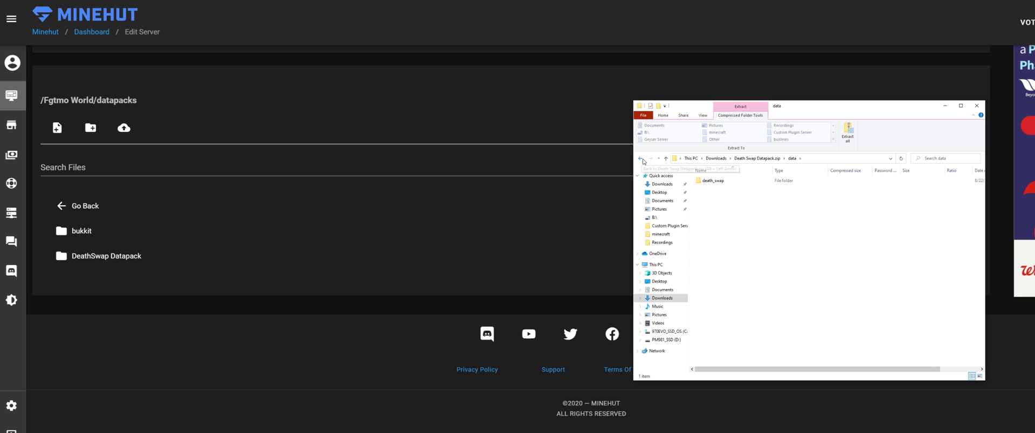
pyautogui.doubleClick(743, 182)
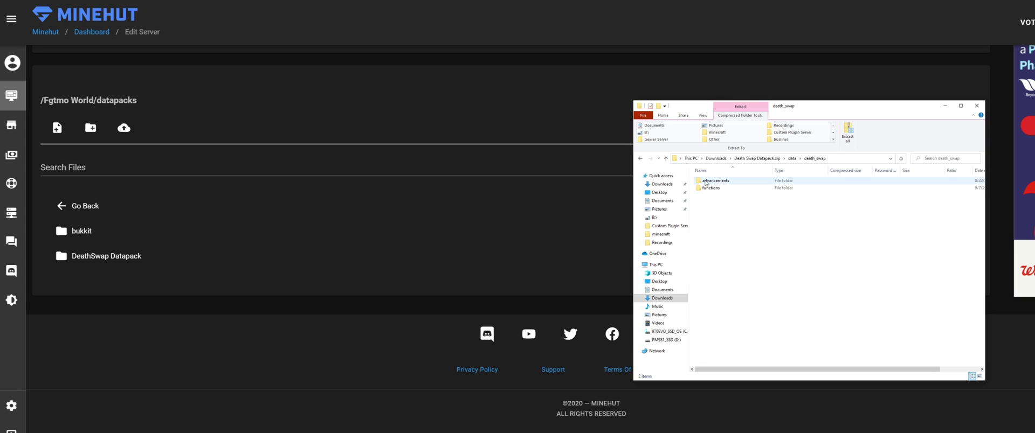
pyautogui.click(640, 159)
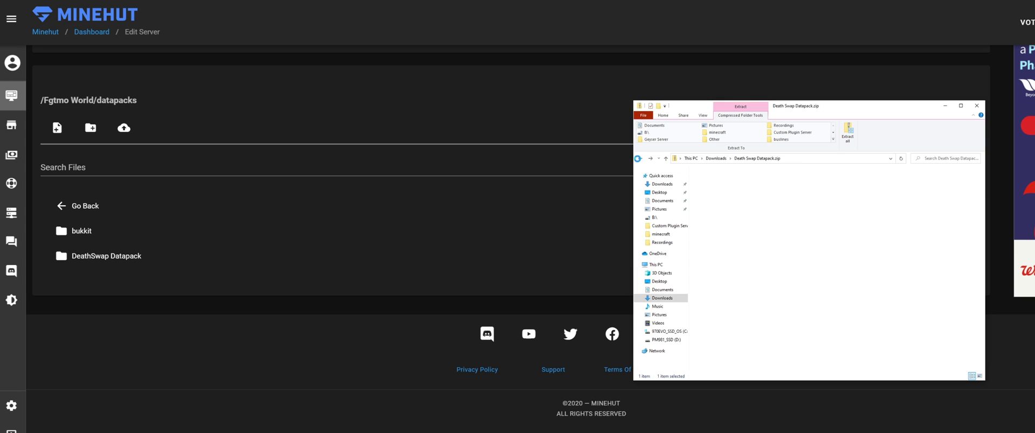
pyautogui.click(639, 158)
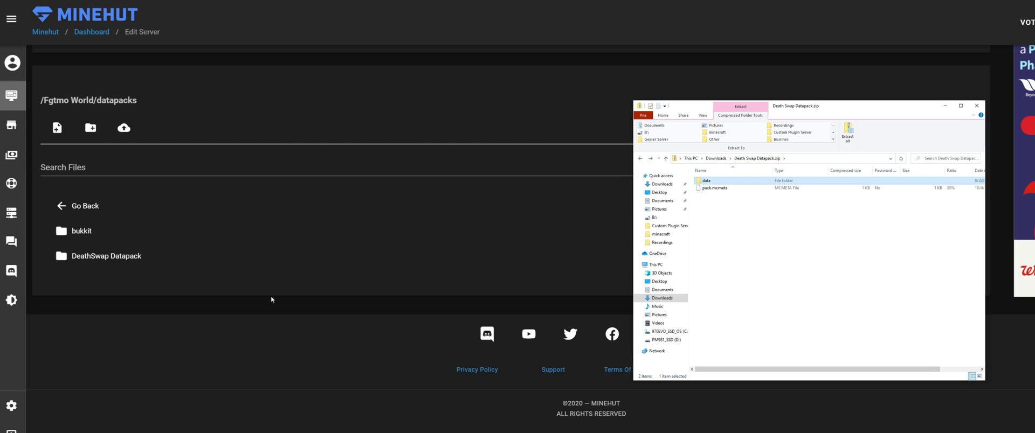
# Step: Create a folder named data inside the DeathSwap Datapack folder on the Minehut server
pyautogui.click(123, 258)
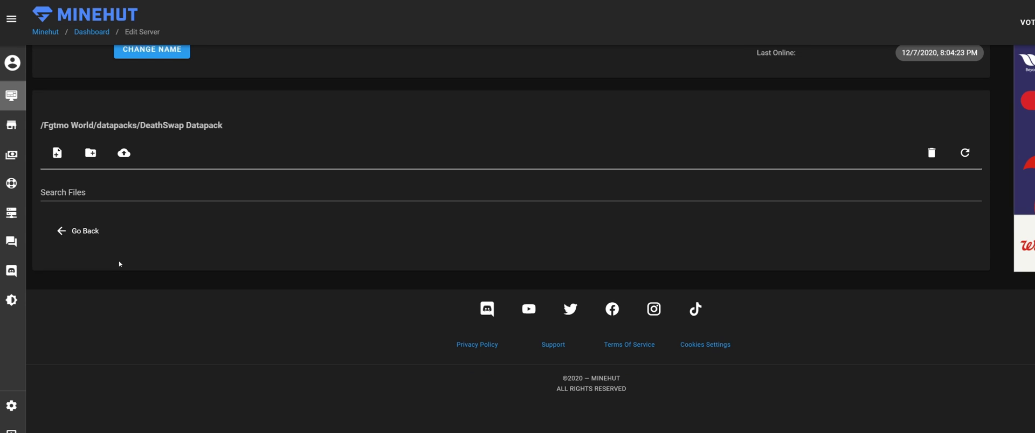
pyautogui.click(89, 153)
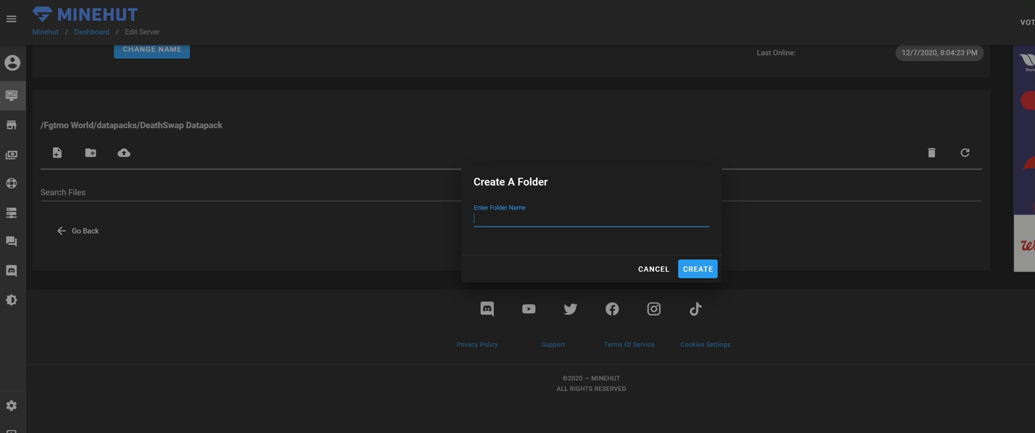
pyautogui.hotkey('alt', 'Tab')
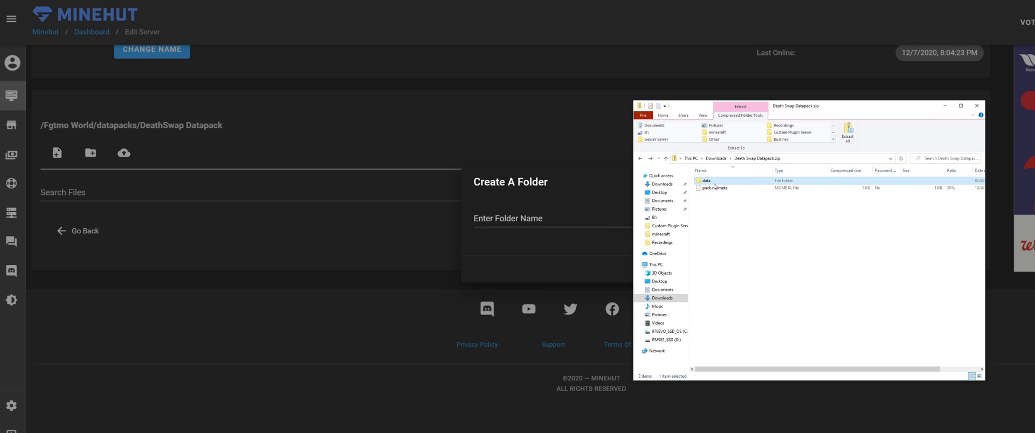
pyautogui.hotkey('alt', 'Tab')
pyautogui.click(506, 217)
pyautogui.write('data')
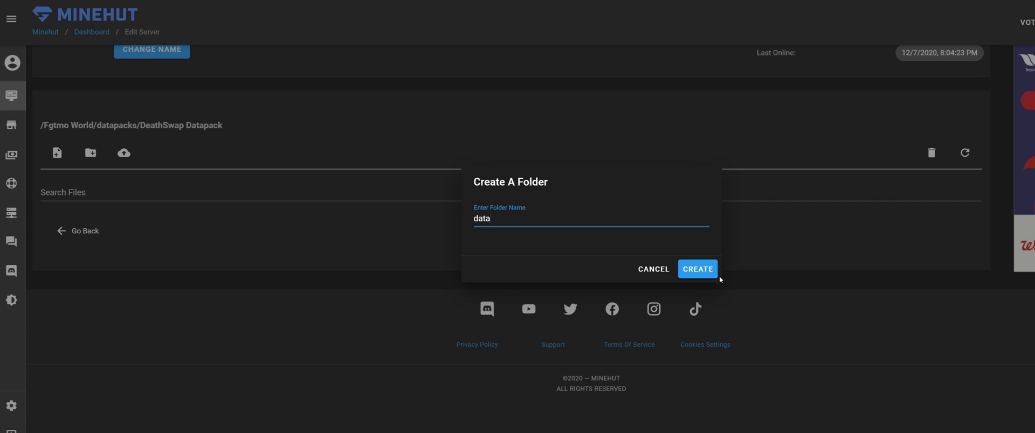
pyautogui.click(713, 273)
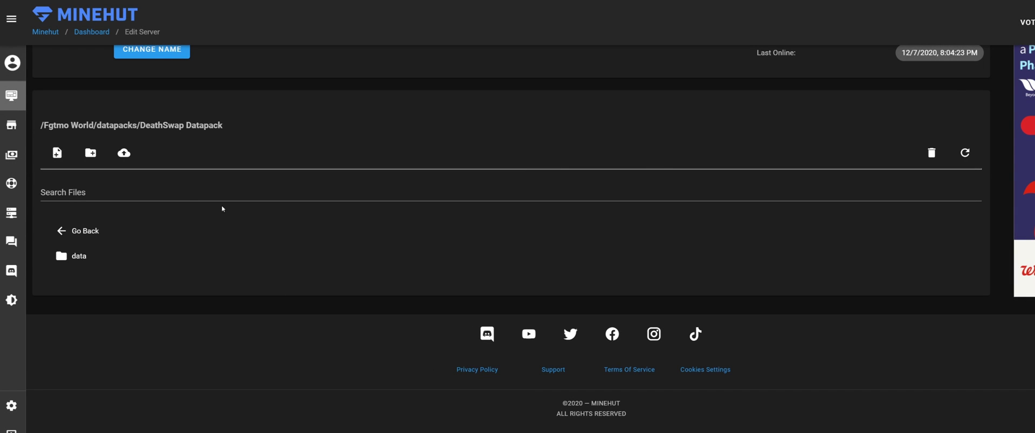
# Step: Create a folder named death_swap inside the server's data folder, matching the zip's structure
pyautogui.click(80, 256)
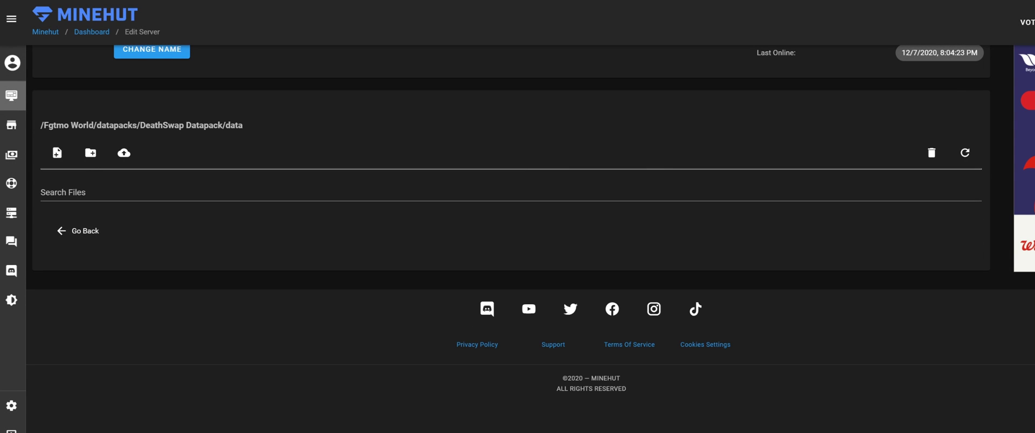
pyautogui.hotkey('alt', 'Tab')
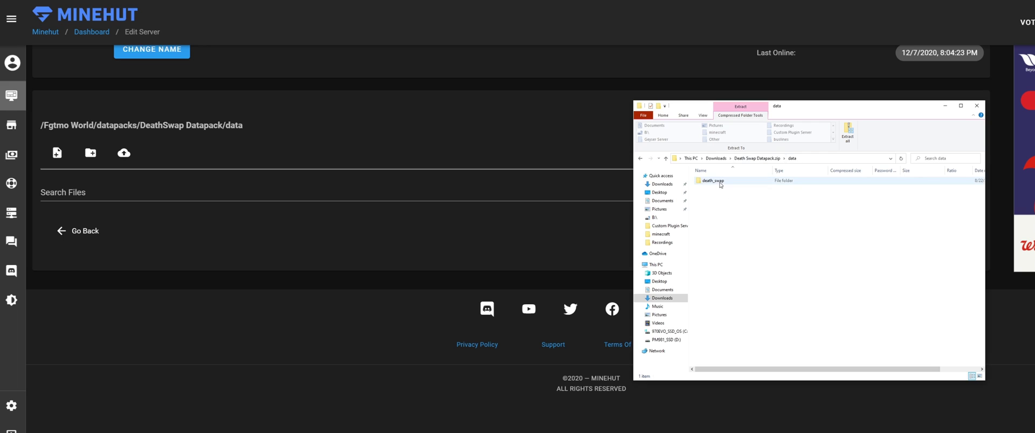
pyautogui.click(89, 154)
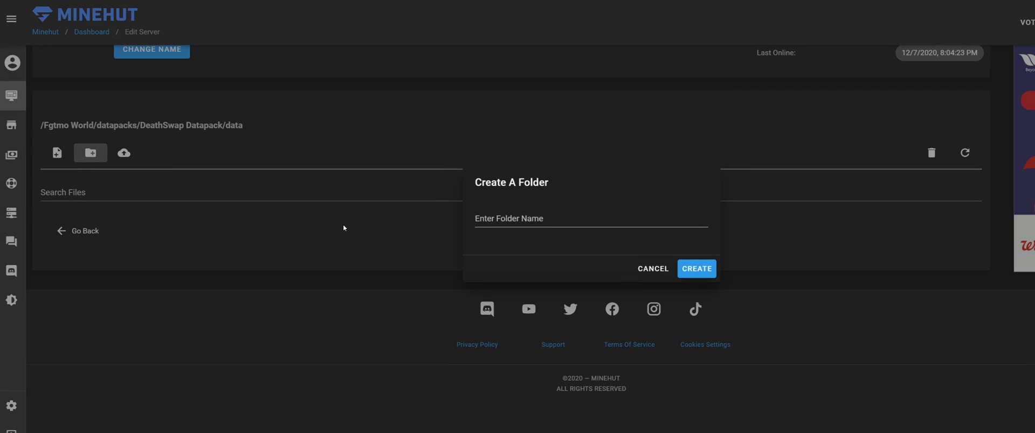
pyautogui.click(626, 220)
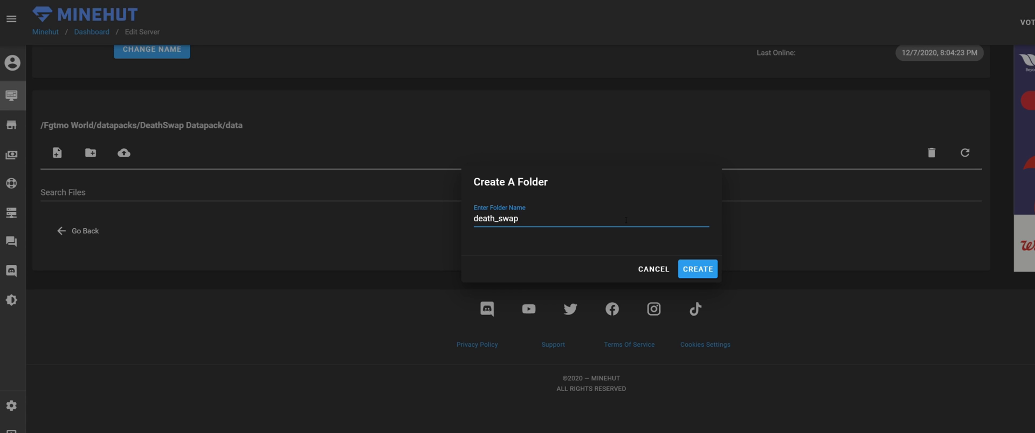
pyautogui.click(696, 269)
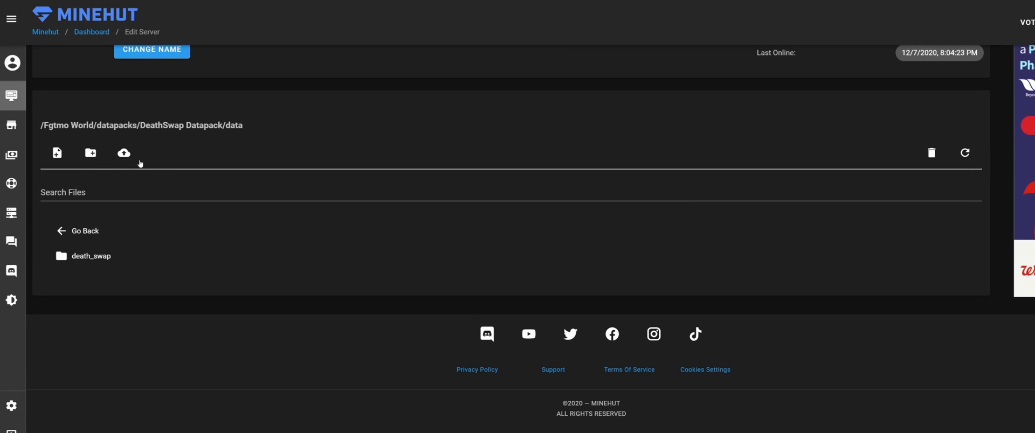
# Step: Create a folder named advancements inside the server's death_swap folder, after checking the matching folder in the zip
pyautogui.click(97, 256)
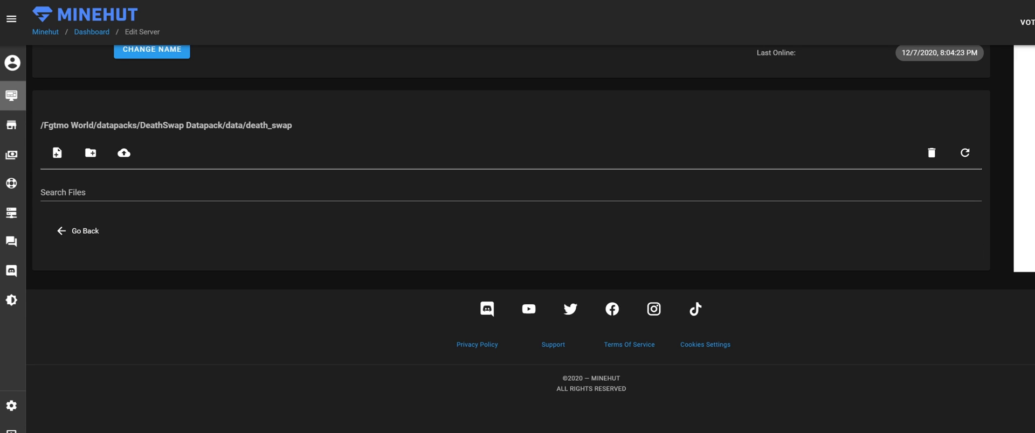
pyautogui.hotkey('alt', 'Tab')
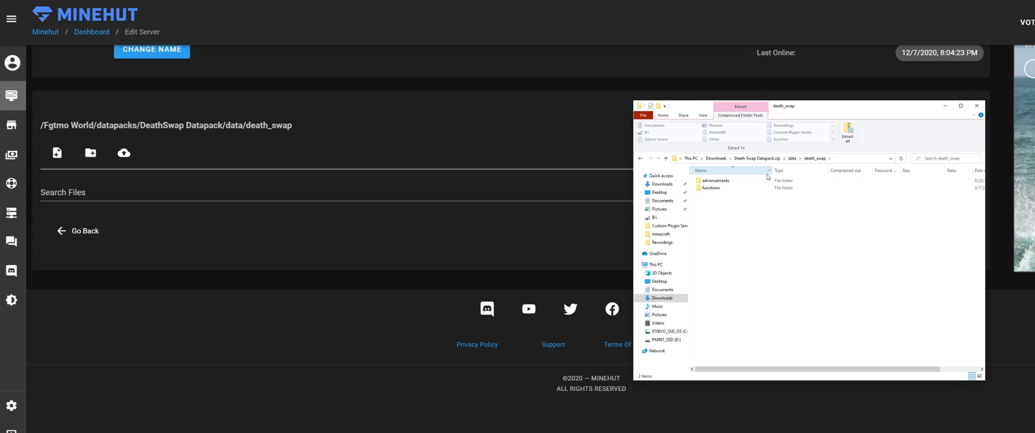
pyautogui.doubleClick(721, 183)
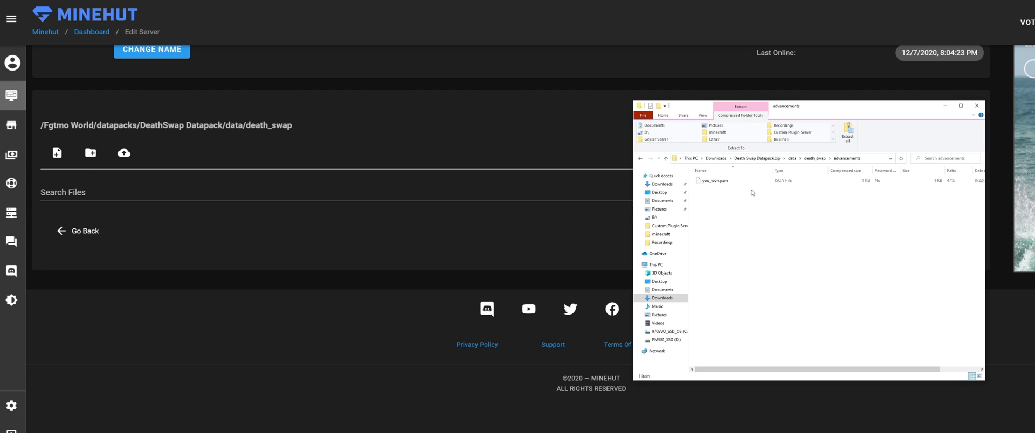
pyautogui.click(640, 159)
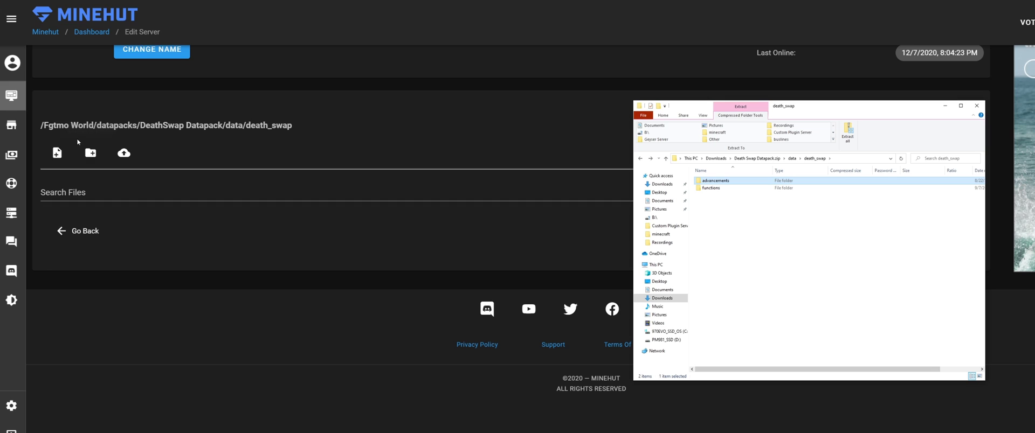
pyautogui.click(90, 154)
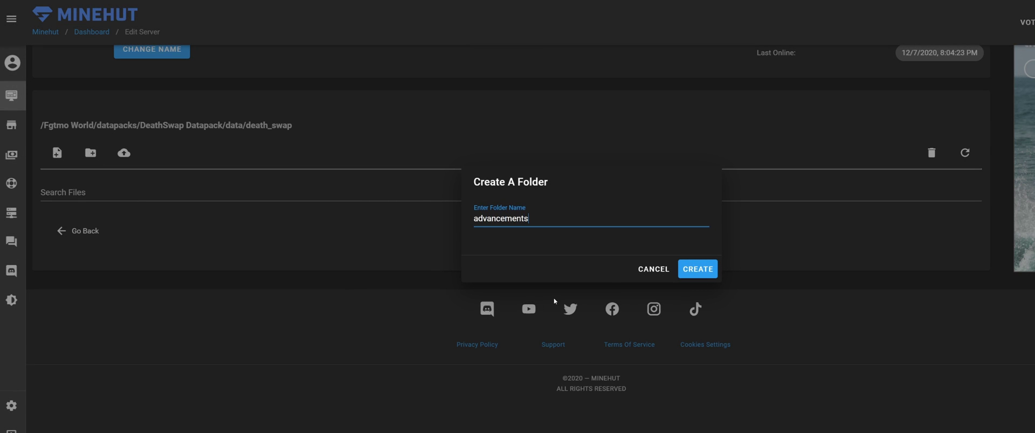
pyautogui.click(704, 277)
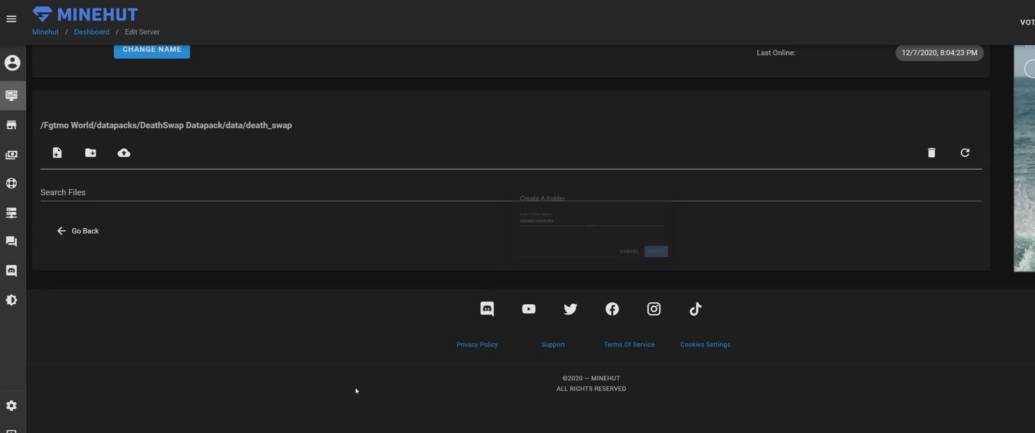
# Step: Create a second folder named functions inside the server's death_swap folder
pyautogui.click(85, 156)
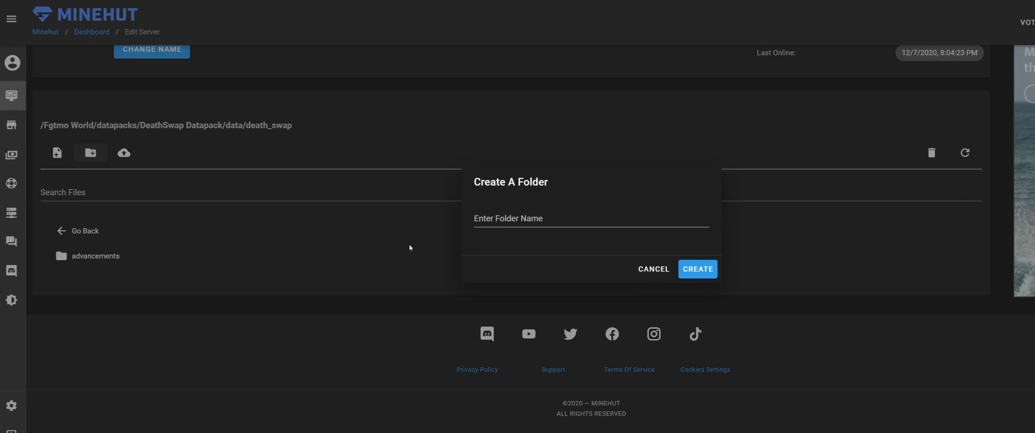
pyautogui.click(531, 224)
pyautogui.write('functions')
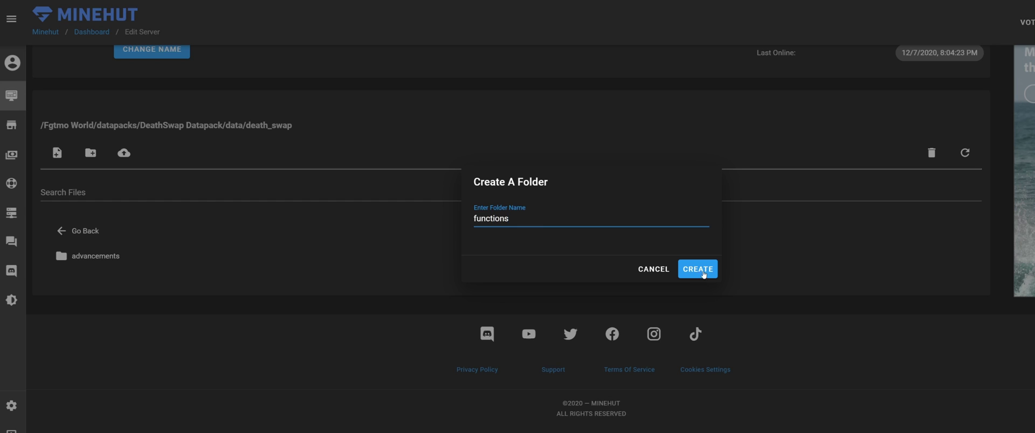
pyautogui.click(704, 274)
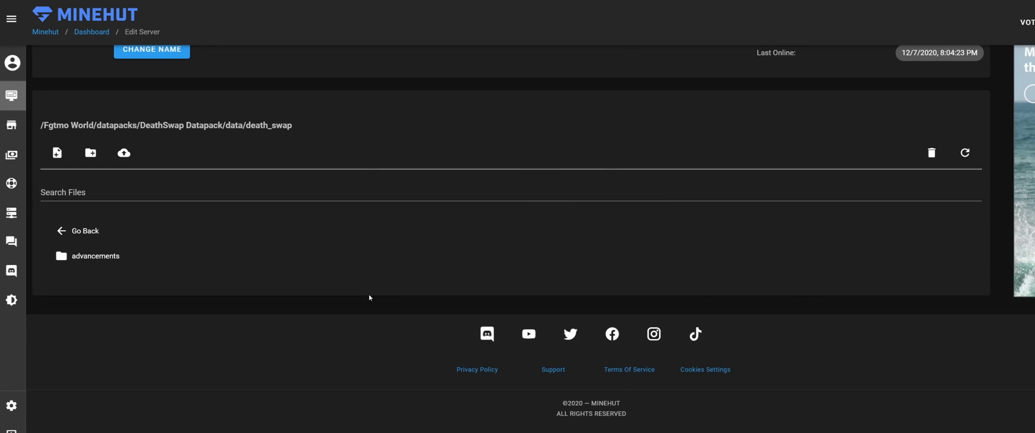
# Step: Open the server's advancements folder, check the zip's matching folder, and bring up the Upload Files dialog
pyautogui.click(120, 256)
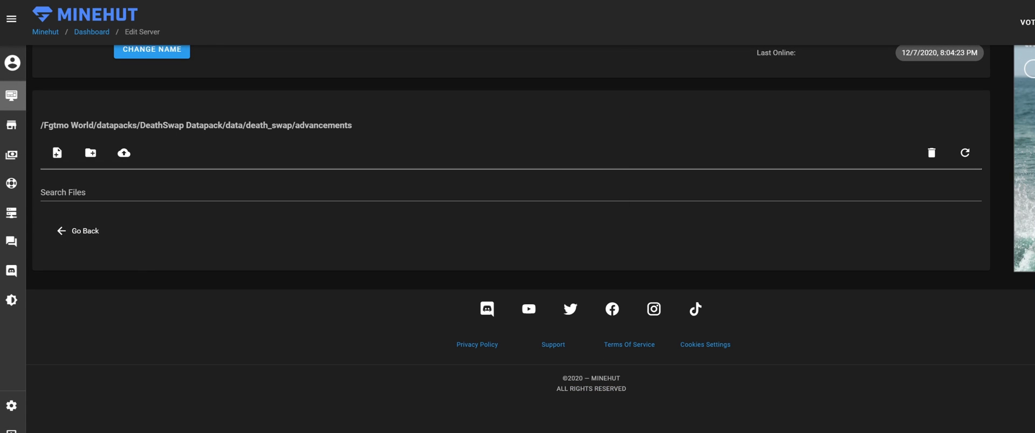
pyautogui.hotkey('alt', 'Tab')
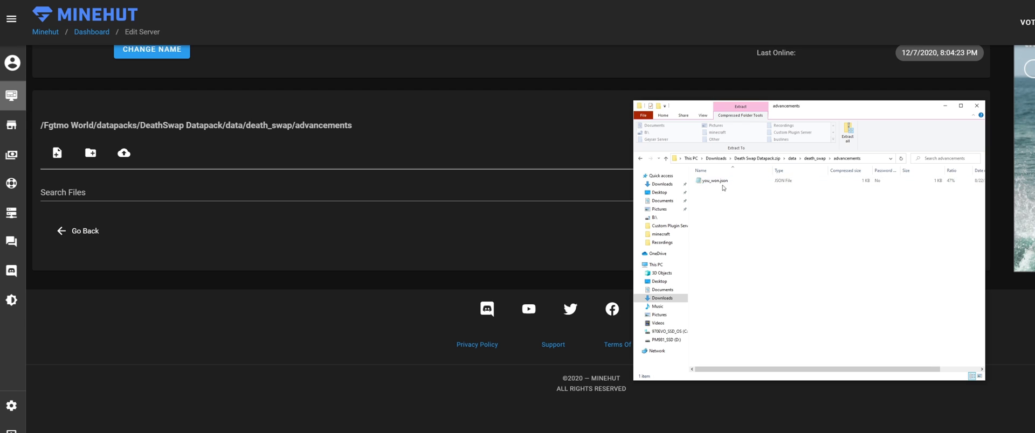
pyautogui.click(131, 158)
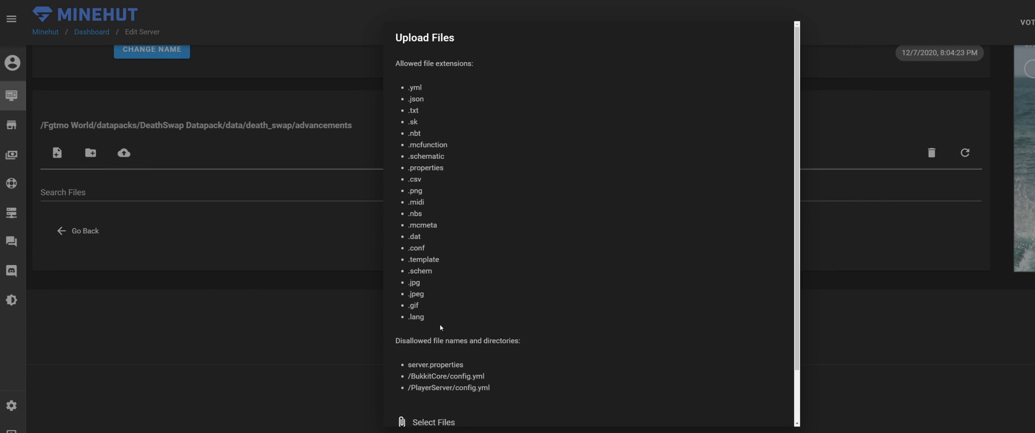
pyautogui.scroll(-3, 499, 254)
# Step: Switch to File Explorer and extract Death Swap Datapack.zip into a Death Swap Datapack folder in Downloads
pyautogui.hotkey('alt', 'Tab')
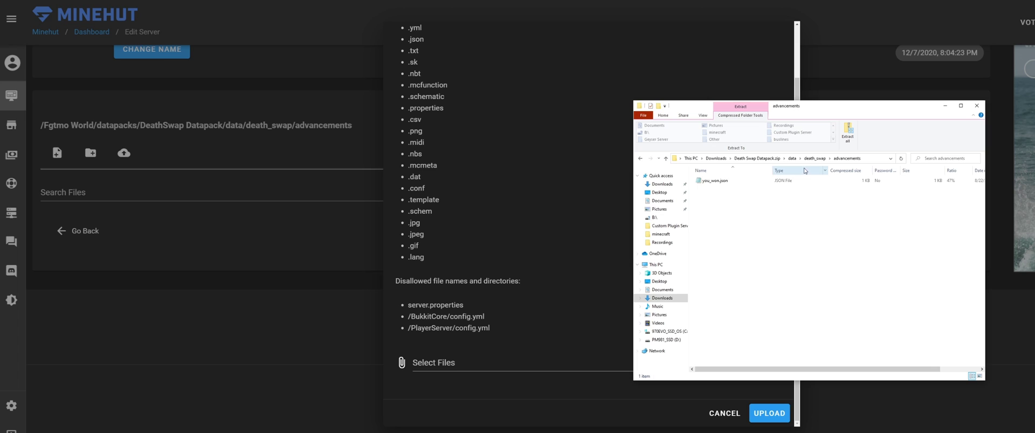
pyautogui.click(716, 159)
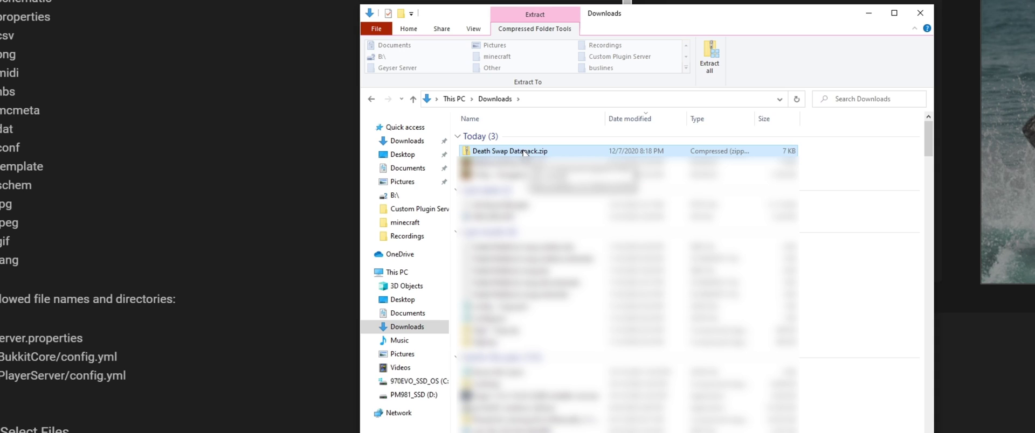
pyautogui.rightClick(524, 153)
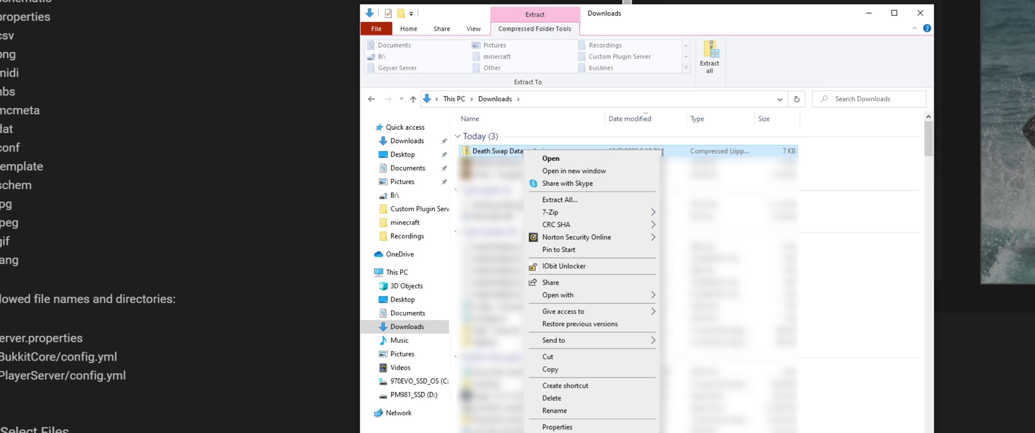
pyautogui.click(558, 200)
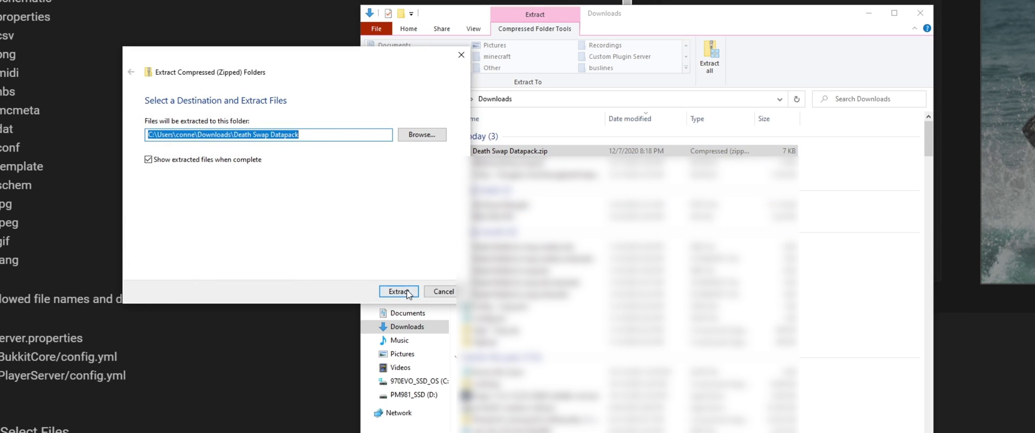
pyautogui.click(399, 292)
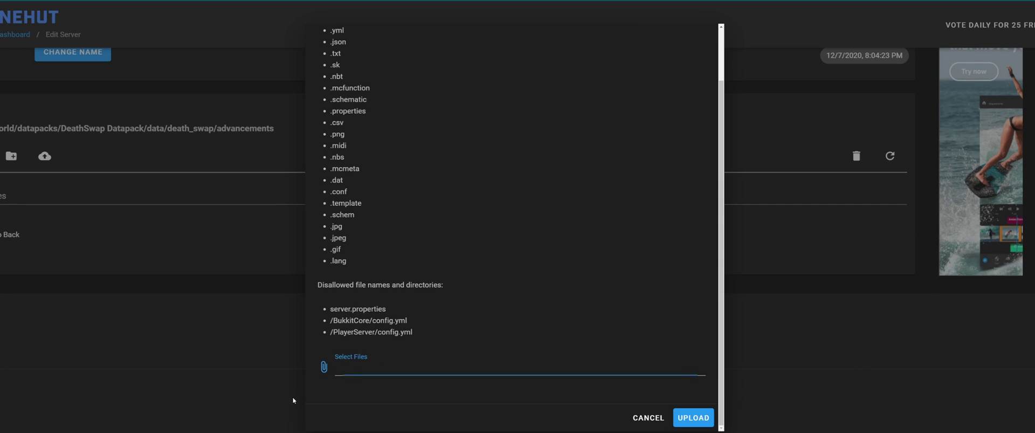
# Step: Upload you_won.json from the extracted data/death_swap/advancements folder into the server's advancements folder
pyautogui.click(356, 367)
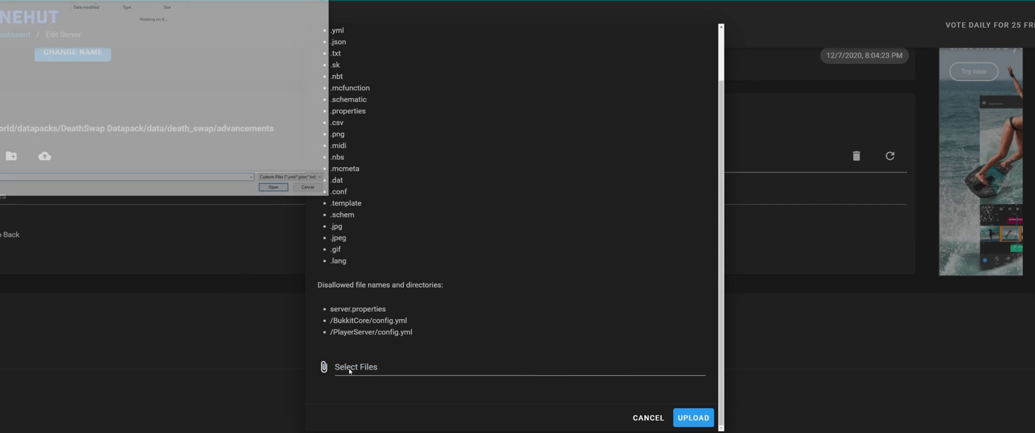
pyautogui.doubleClick(340, 142)
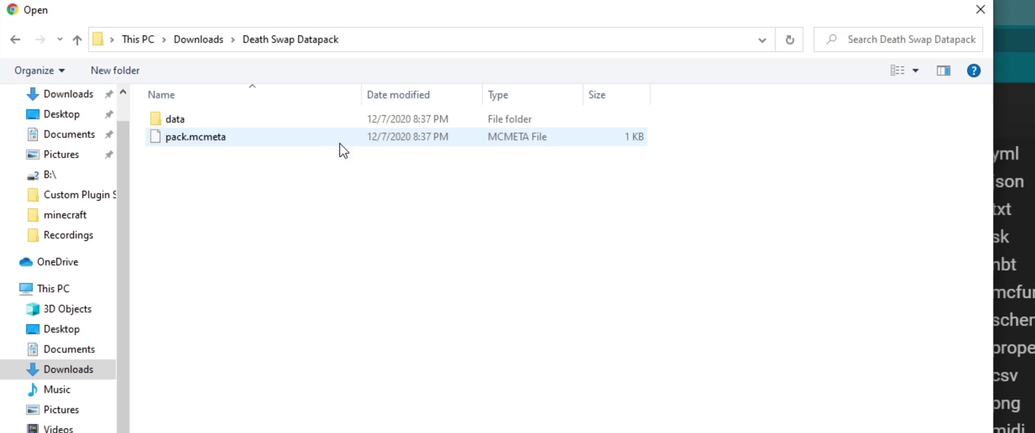
pyautogui.doubleClick(333, 119)
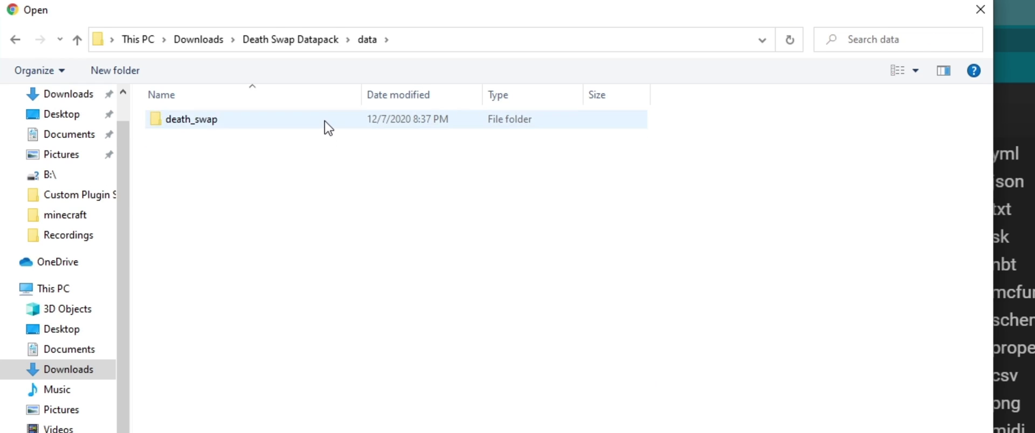
pyautogui.doubleClick(324, 121)
pyautogui.doubleClick(324, 120)
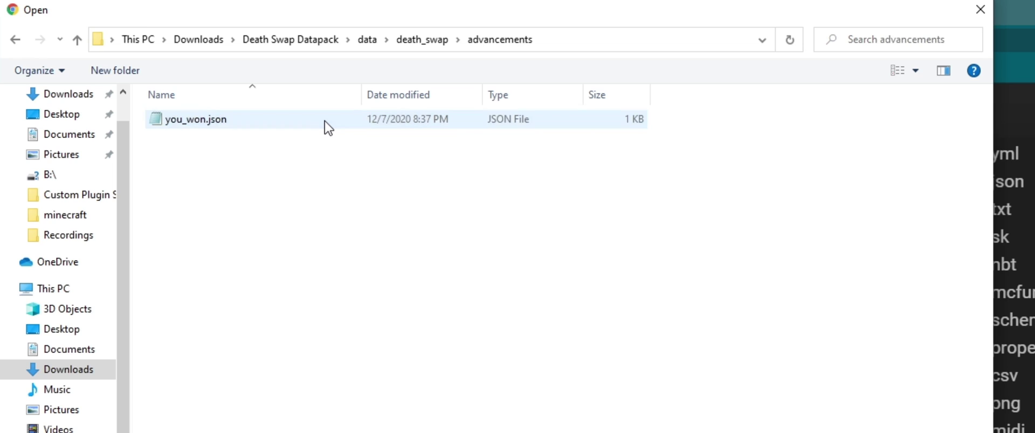
pyautogui.doubleClick(324, 121)
pyautogui.click(727, 399)
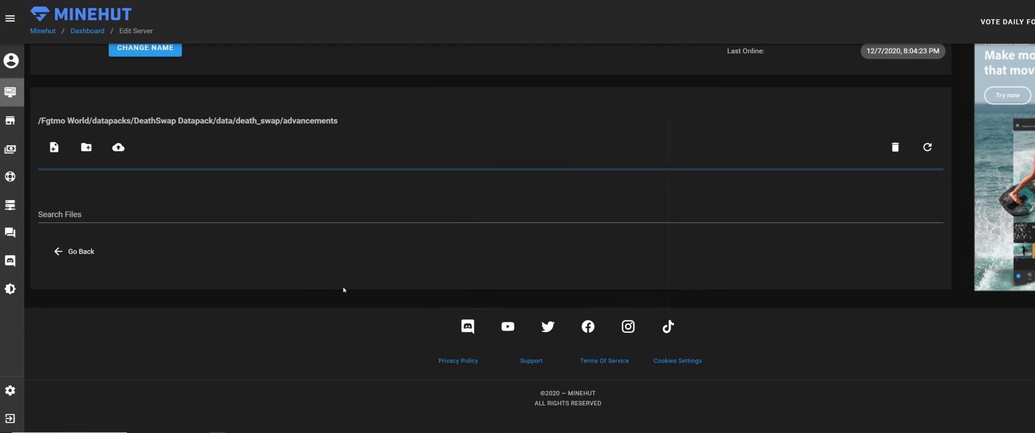
# Step: Open the server's functions folder and bring up the file picker for an upload into it
pyautogui.click(105, 223)
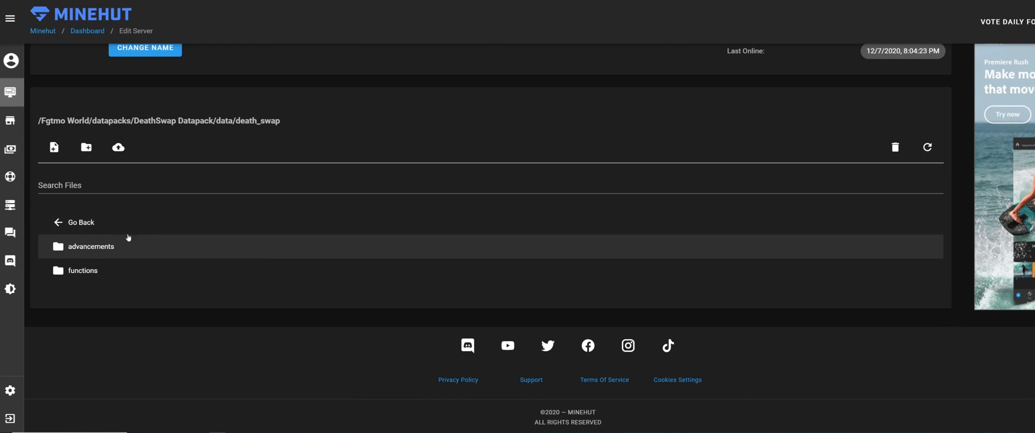
pyautogui.click(97, 270)
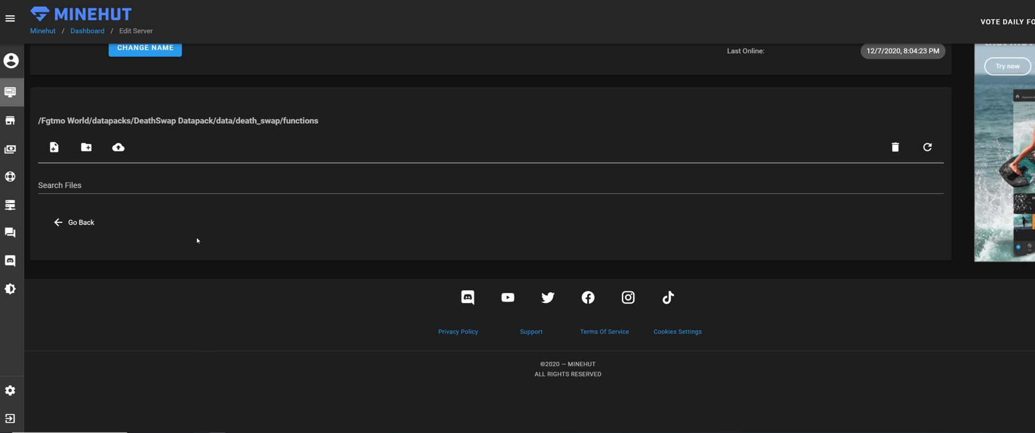
pyautogui.click(118, 148)
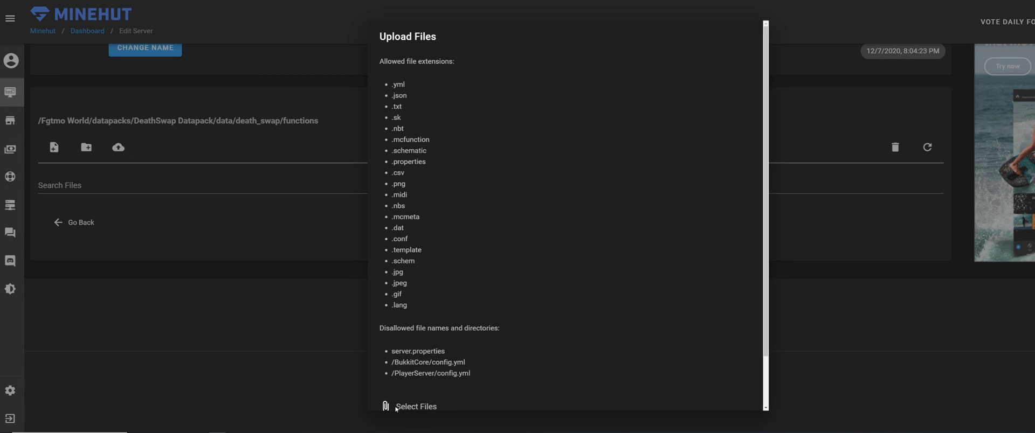
pyautogui.scroll(-2, 396, 409)
pyautogui.click(412, 351)
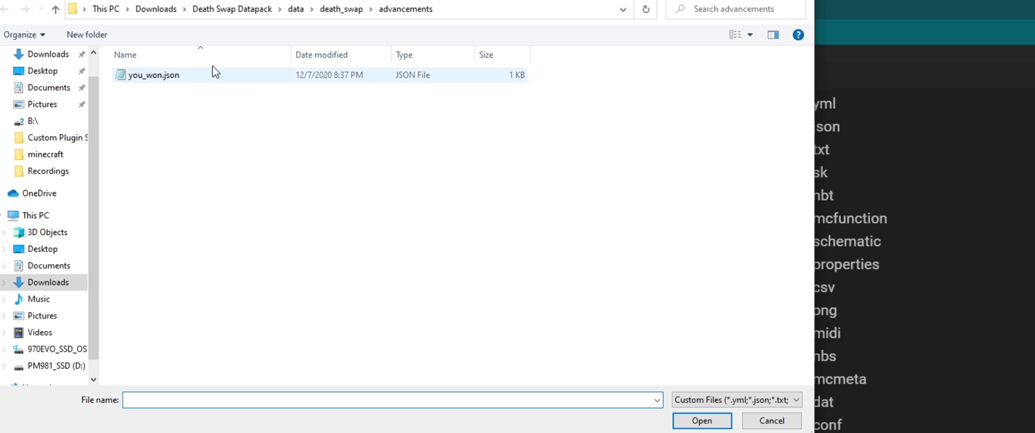
# Step: Select all the .mcfunction files in the extracted death_swap/functions folder and upload them to the server
pyautogui.click(336, 9)
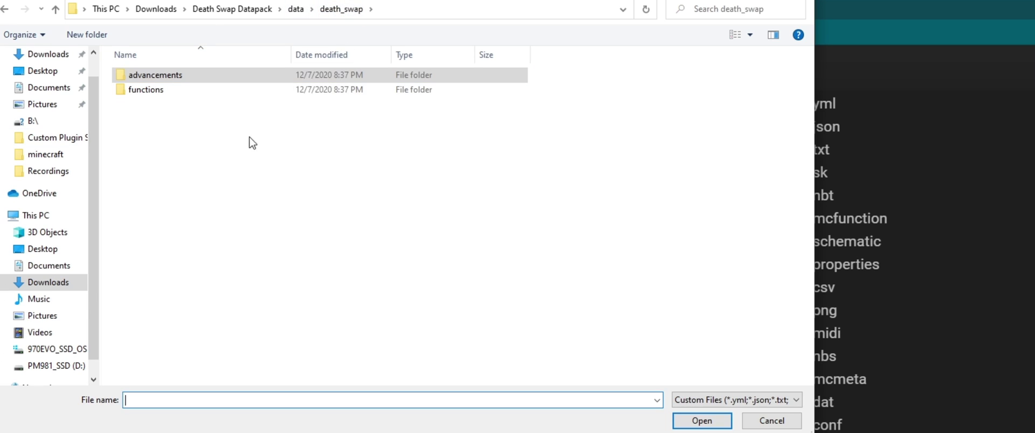
pyautogui.doubleClick(202, 95)
pyautogui.moveTo(216, 281); pyautogui.dragTo(264, 268)
pyautogui.hotkey('ctrl', 'a')
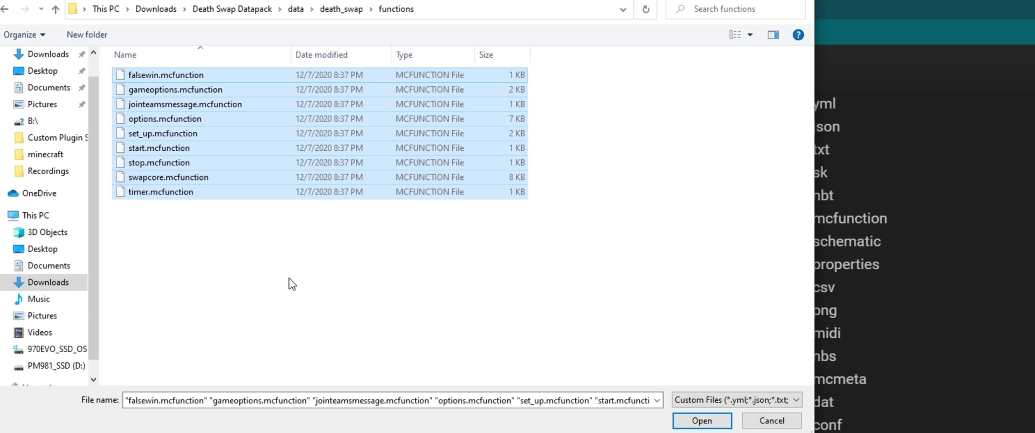
pyautogui.click(267, 295)
pyautogui.moveTo(244, 312); pyautogui.dragTo(388, 193)
pyautogui.click(702, 421)
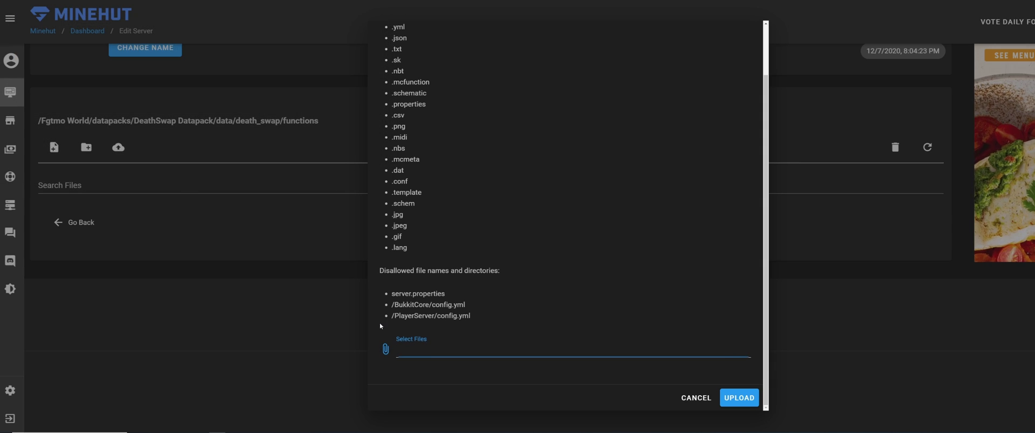
pyautogui.click(746, 402)
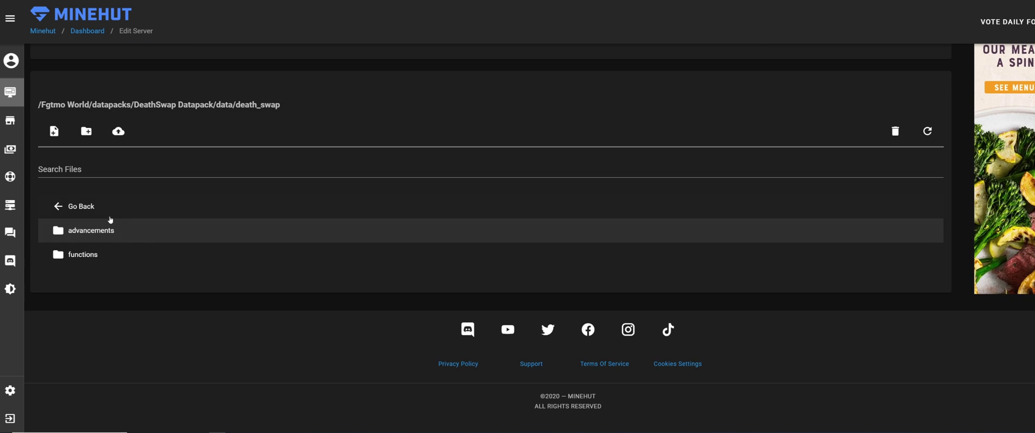
# Step: Return to the server's DeathSwap Datapack folder, checking the top level of the extracted data pack in File Explorer
pyautogui.click(108, 215)
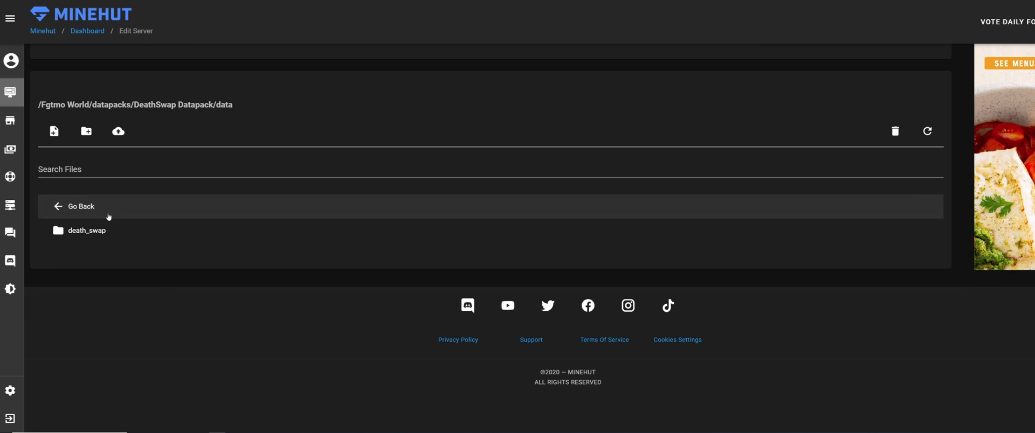
pyautogui.click(105, 209)
pyautogui.click(104, 208)
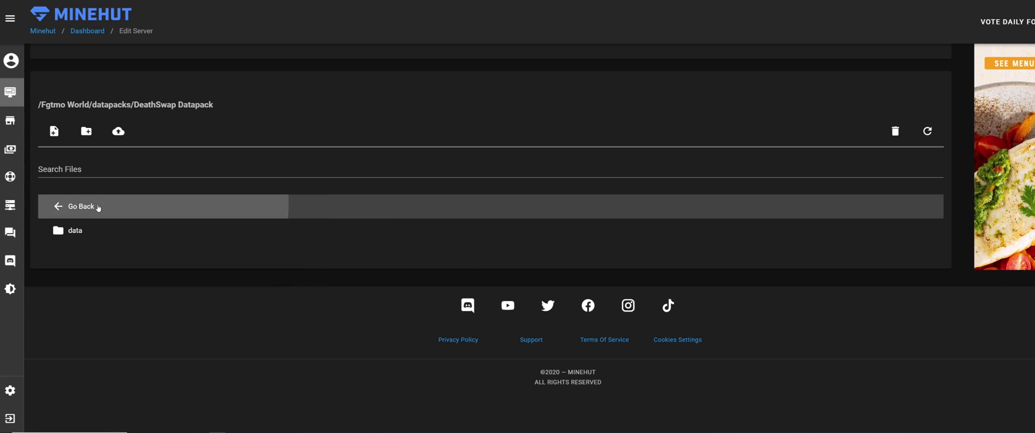
pyautogui.hotkey('alt', 'Tab')
pyautogui.scroll(-1, 98, 208)
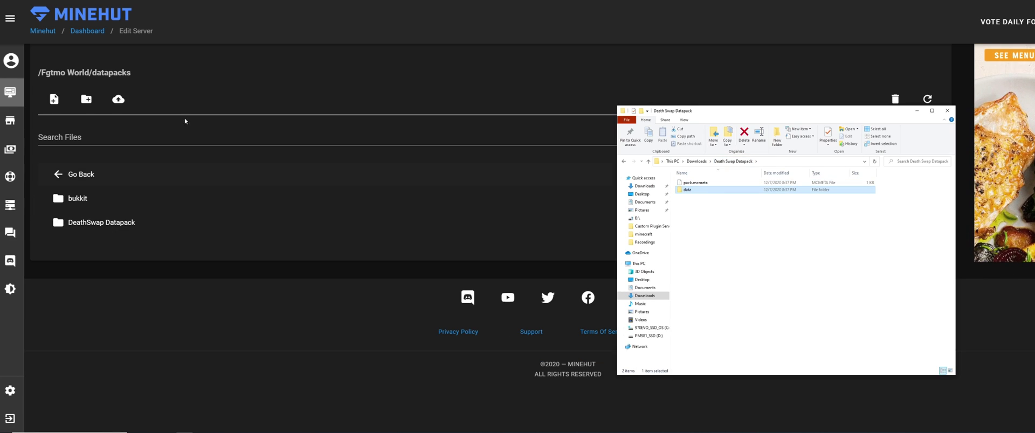
pyautogui.click(121, 224)
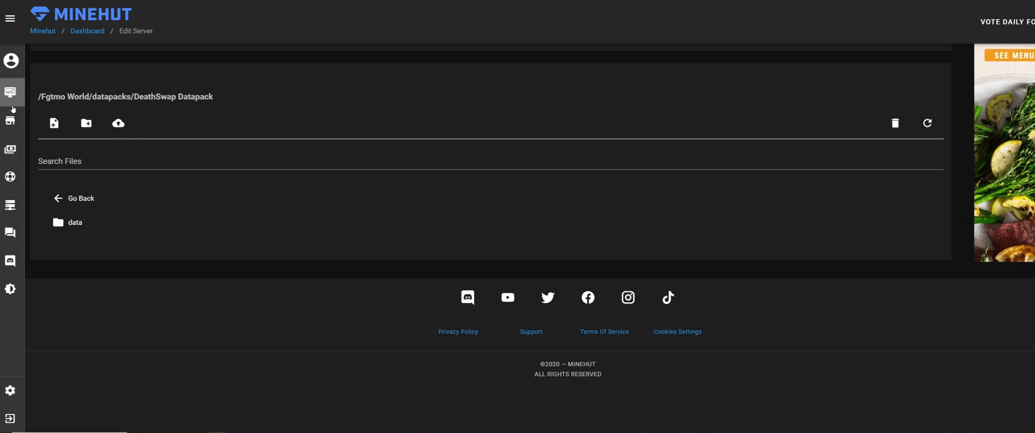
# Step: Upload pack.mcmeta from the extracted Death Swap Datapack folder into the server's DeathSwap Datapack folder
pyautogui.click(118, 123)
pyautogui.click(421, 415)
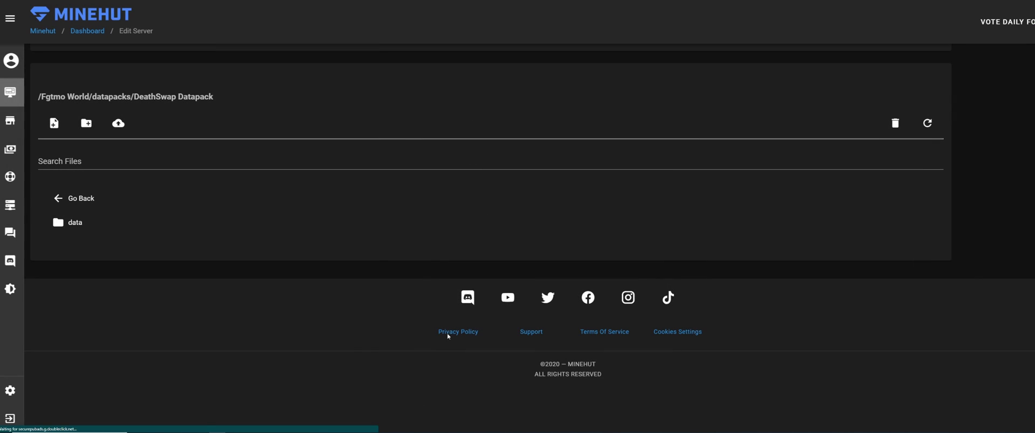
pyautogui.click(118, 123)
pyautogui.scroll(-1, 409, 372)
pyautogui.click(432, 349)
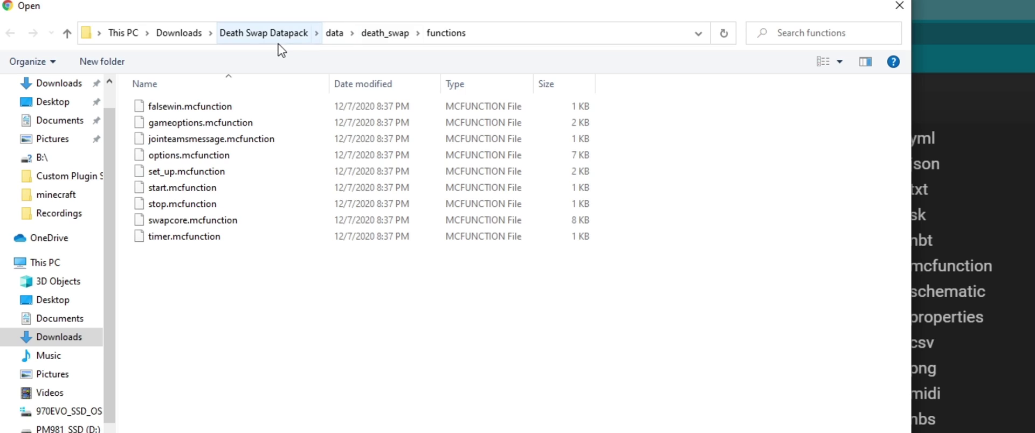
pyautogui.click(274, 37)
pyautogui.doubleClick(189, 123)
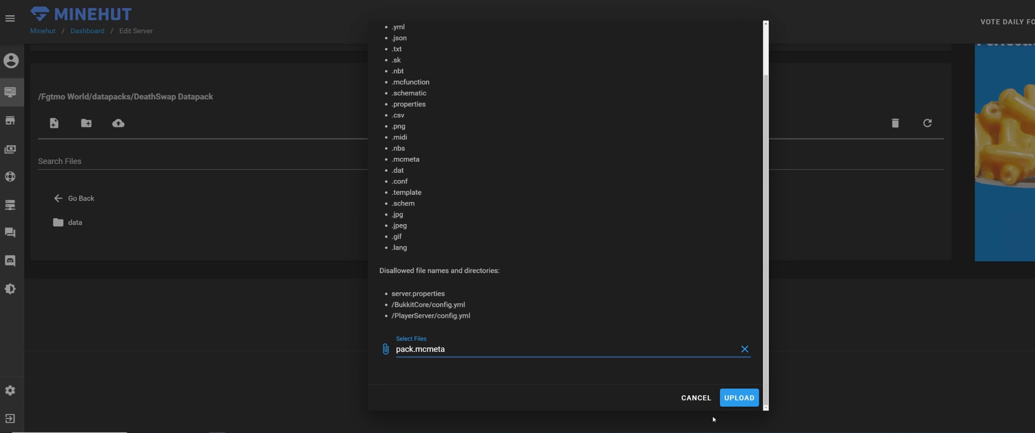
pyautogui.click(739, 398)
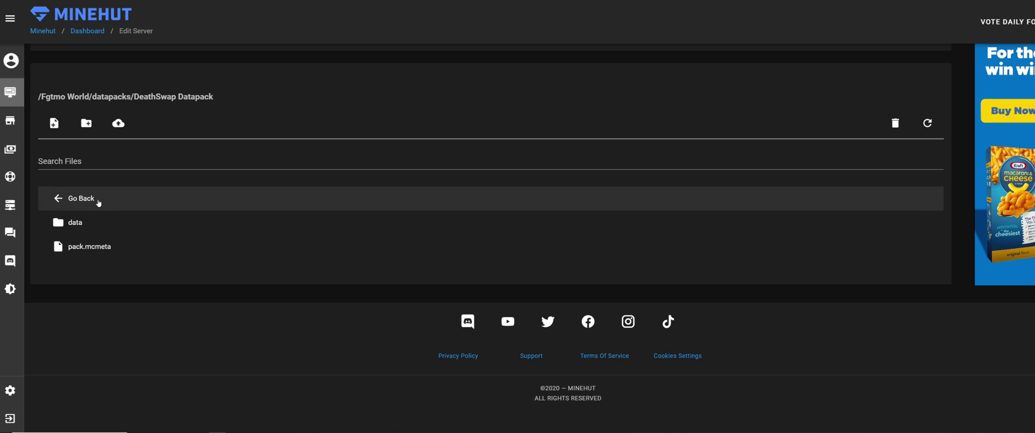
# Step: Restart the Minehut server and confirm the restart
pyautogui.scroll(5, 351, 280)
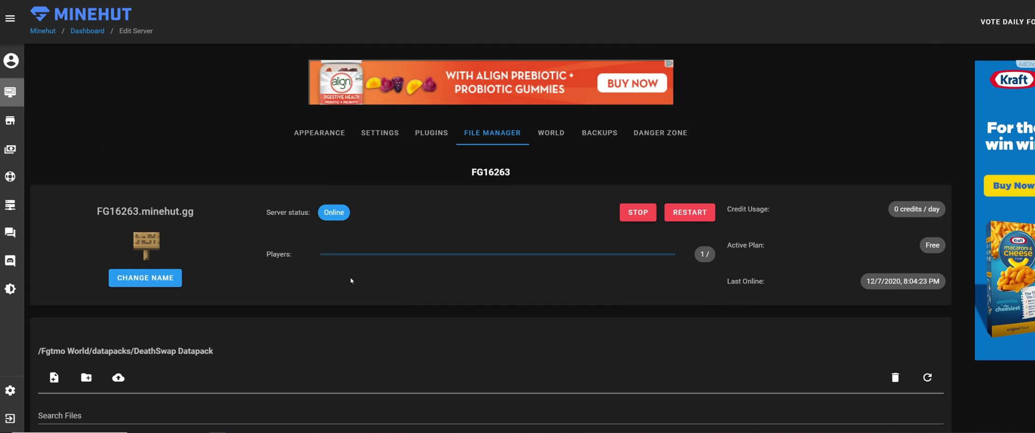
pyautogui.click(687, 215)
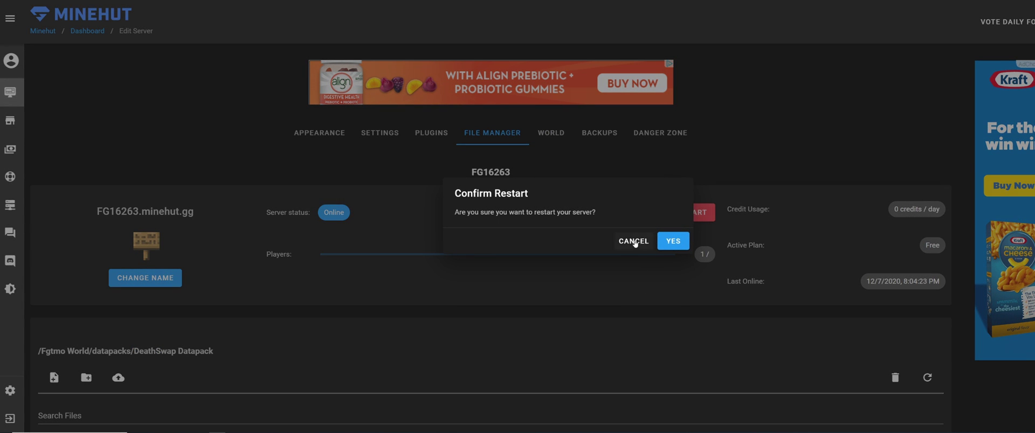
pyautogui.click(674, 242)
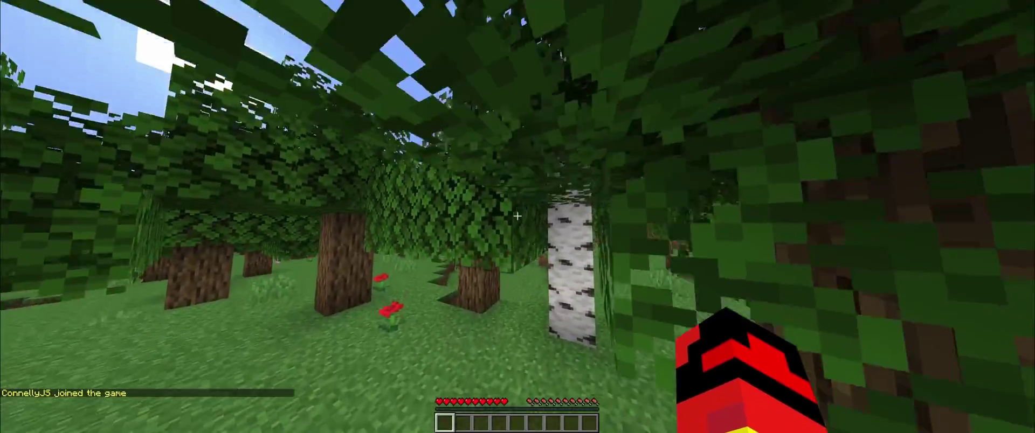
# Step: In Minecraft on the server, set the game mode to creative with the gamemode command
pyautogui.press('/')
pyautogui.write('gamemdoe c')
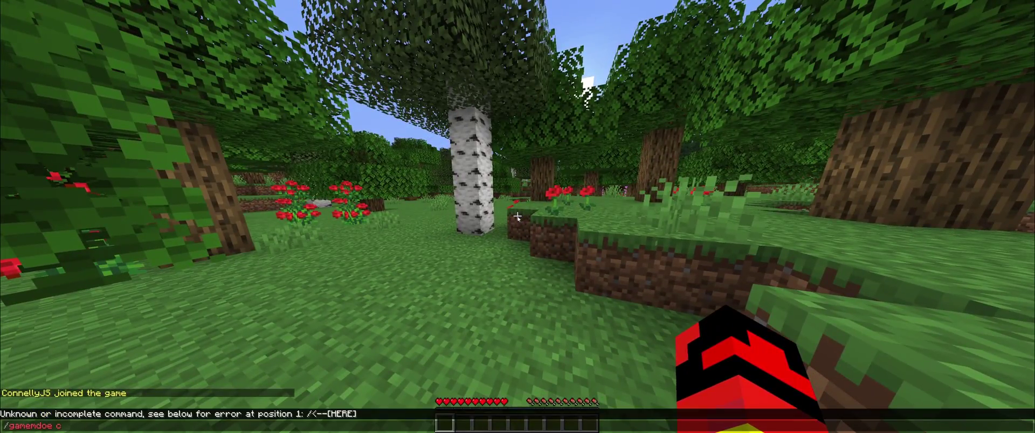
pyautogui.press('BackSpace')
pyautogui.press('BackSpace')
pyautogui.write('ode creative')
pyautogui.press('Return')
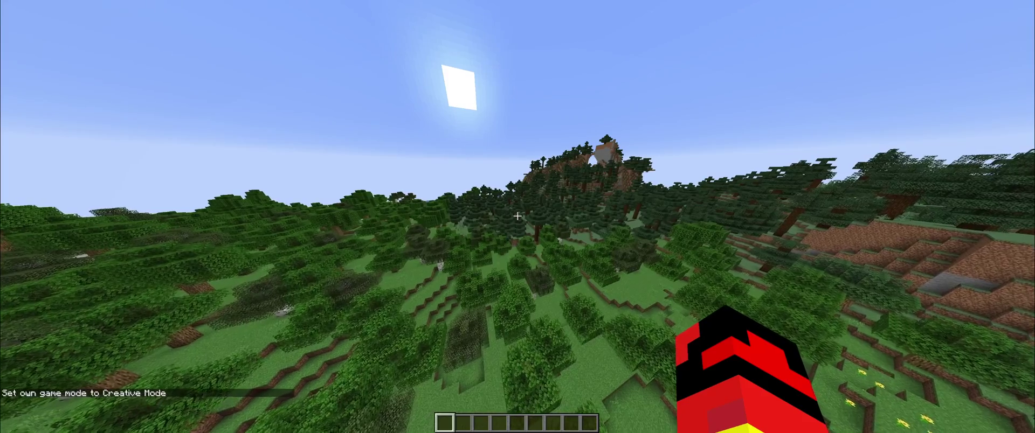
# Step: List the server's data packs with the datapack list command to check for DeathSwap Datapack
pyautogui.press('/')
pyautogui.write('datapack ')
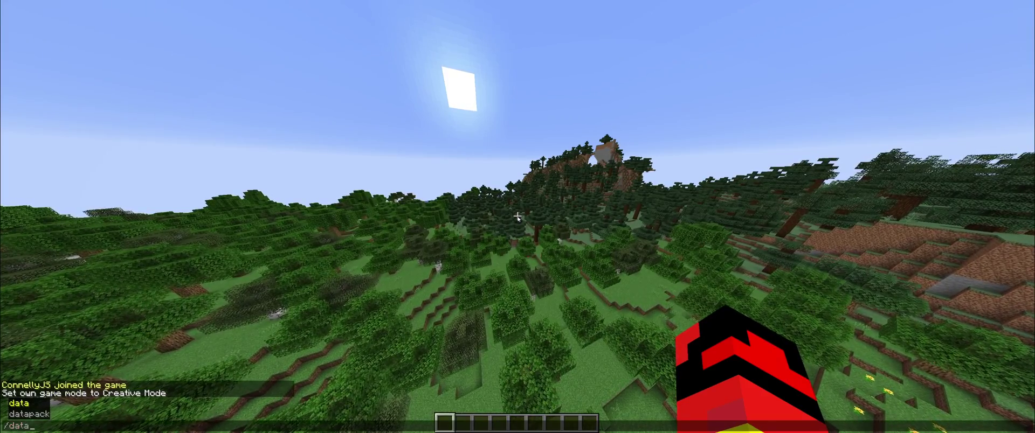
pyautogui.write('llist')
pyautogui.press('Return')
pyautogui.press('/')
pyautogui.write('datapack lli')
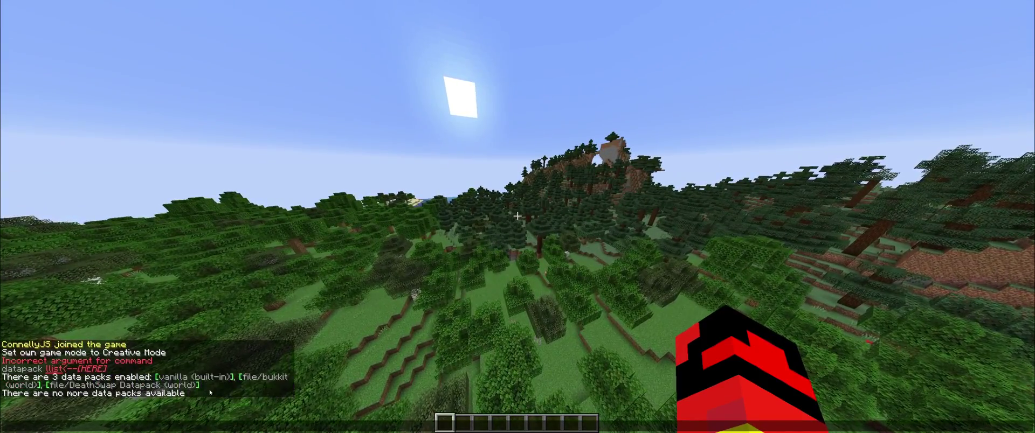
pyautogui.press('Escape')
# Step: Run the data pack's setup function, death_swap:set_up, with the function command
pyautogui.write('/func')
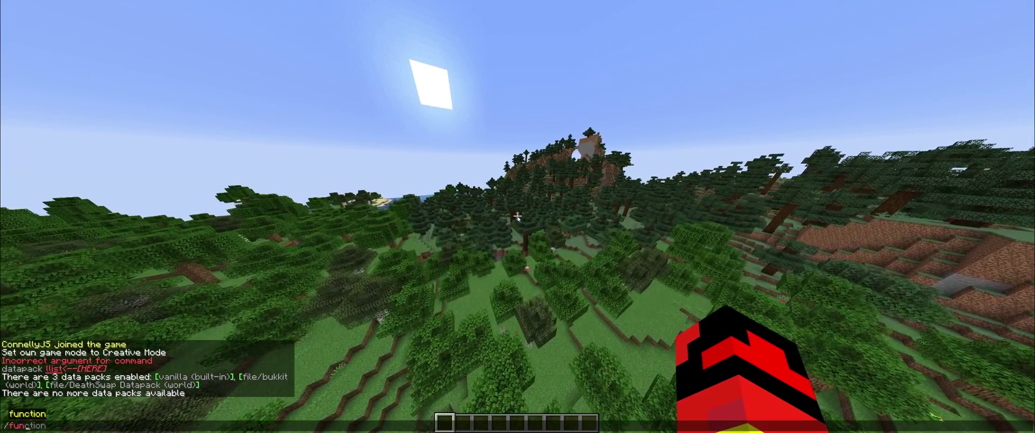
pyautogui.press('Tab')
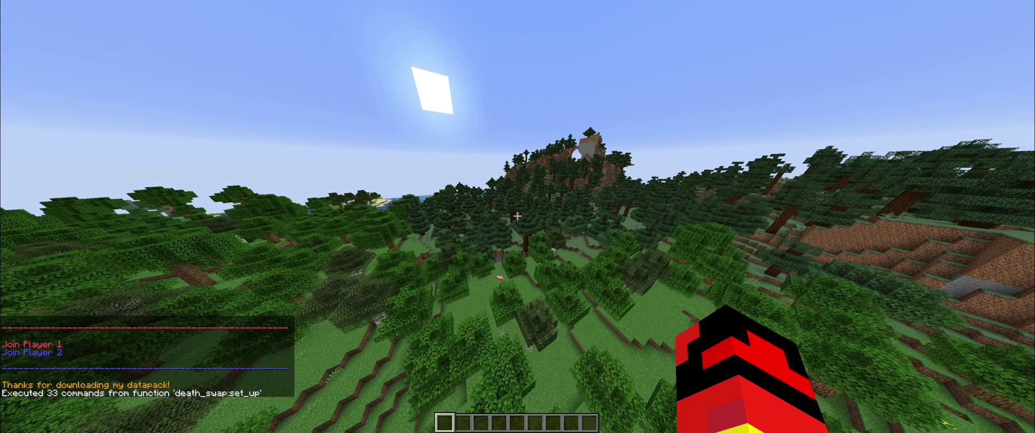
pyautogui.press('w')
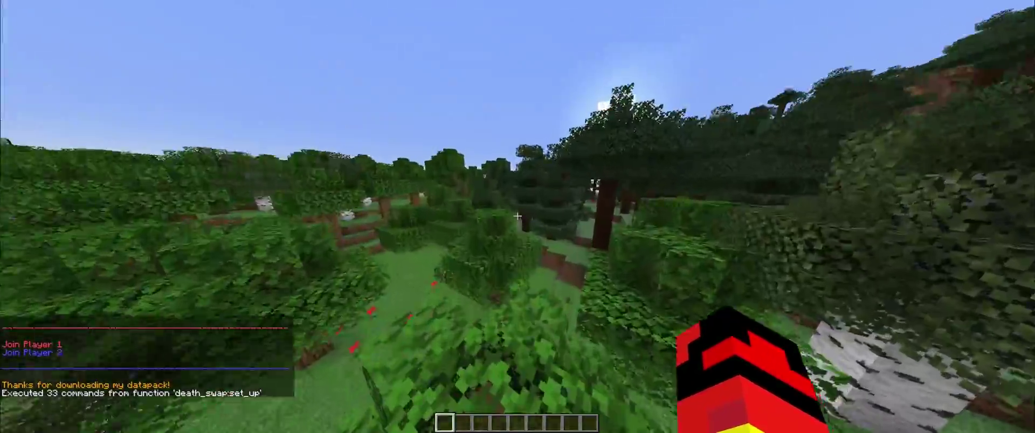
pyautogui.press('w')
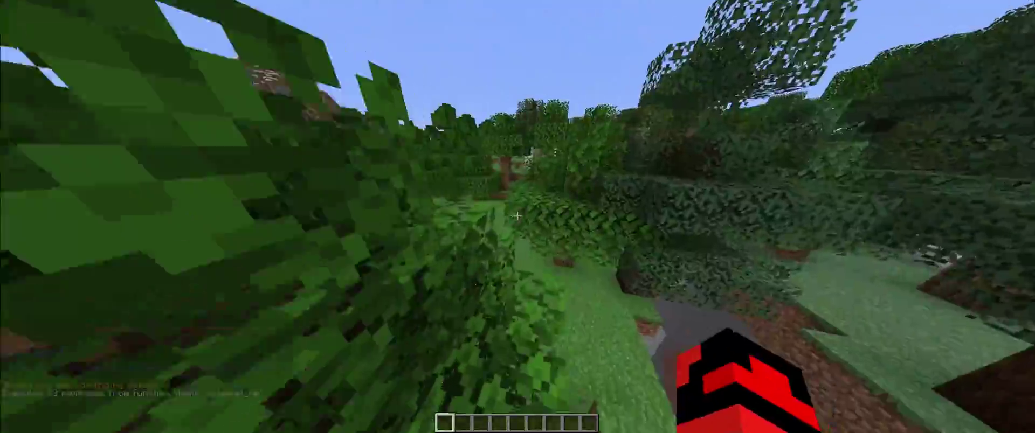
pyautogui.press('F5')
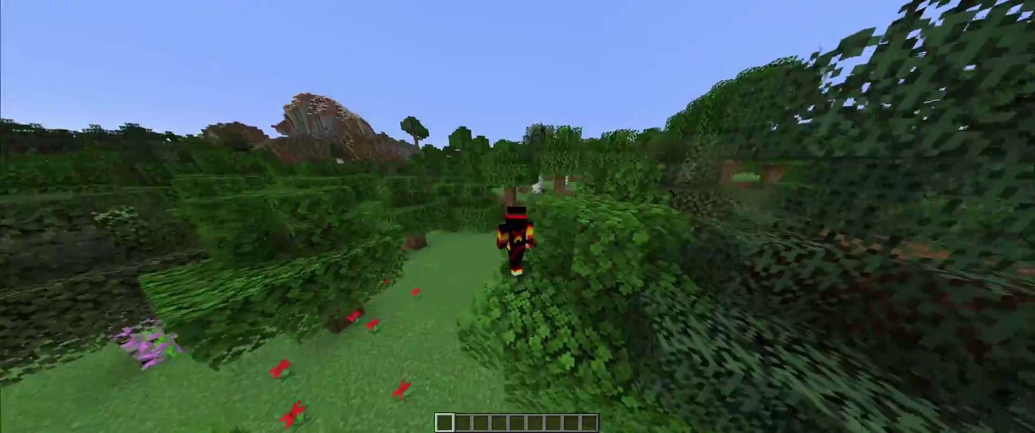
pyautogui.press('F5')
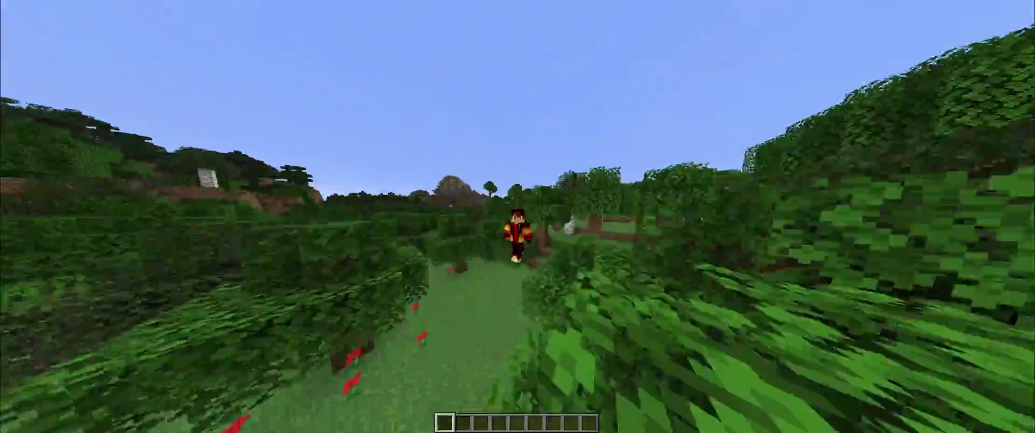